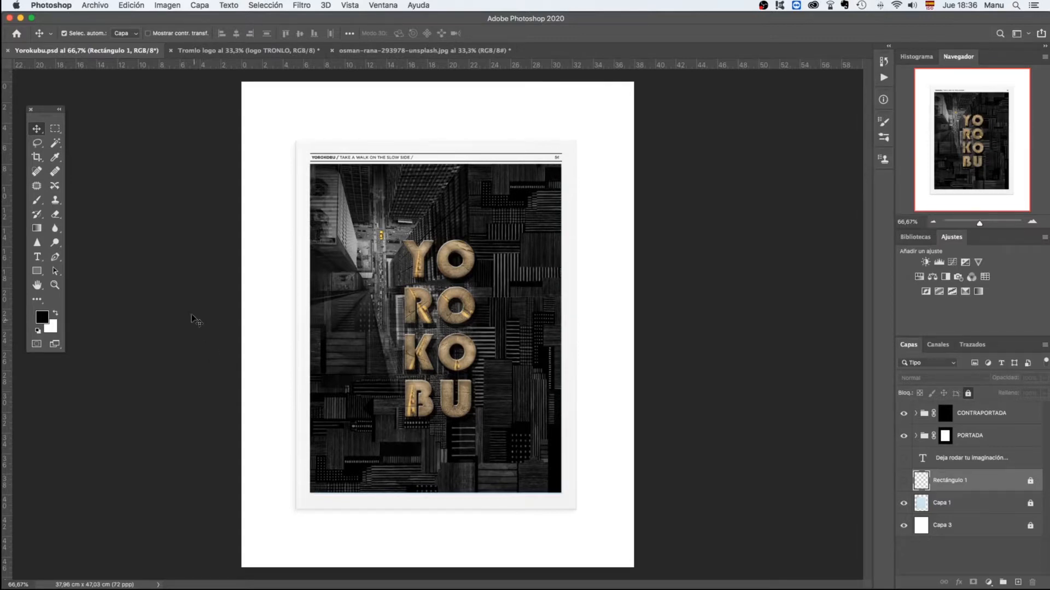
Step: Examine the file formats offered for saving Yorokubu.psd under Save As, and leave without saving
left_click(95, 6)
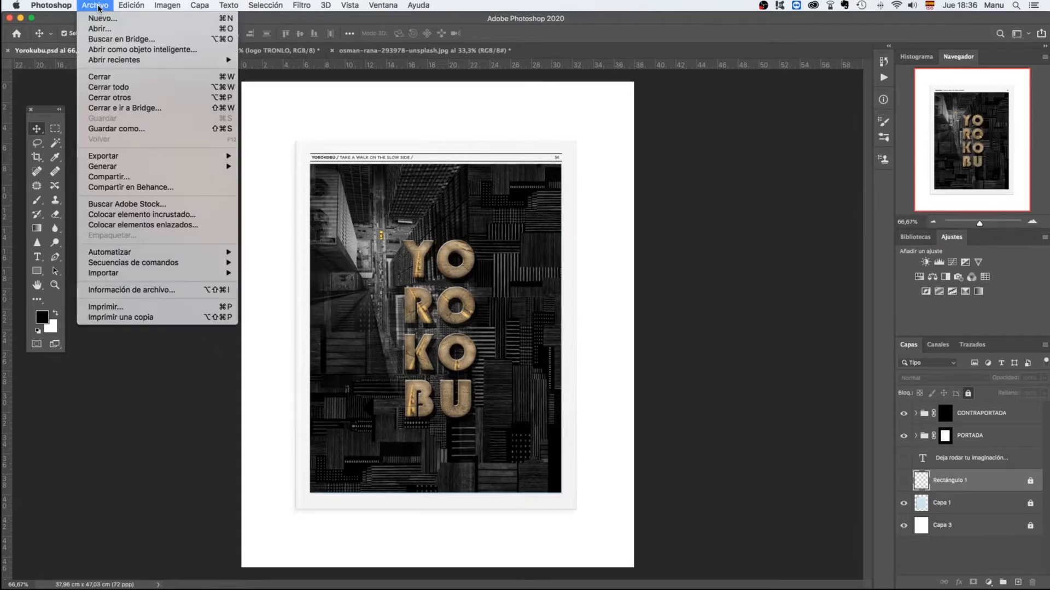
left_click(111, 130)
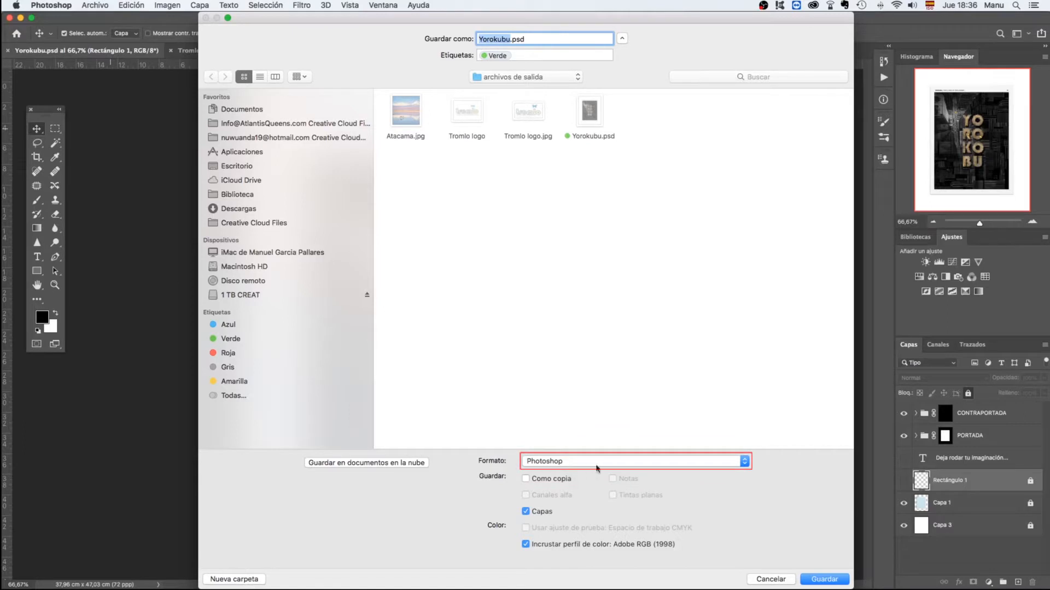
left_click(744, 462)
scroll(634, 486, "down", 5)
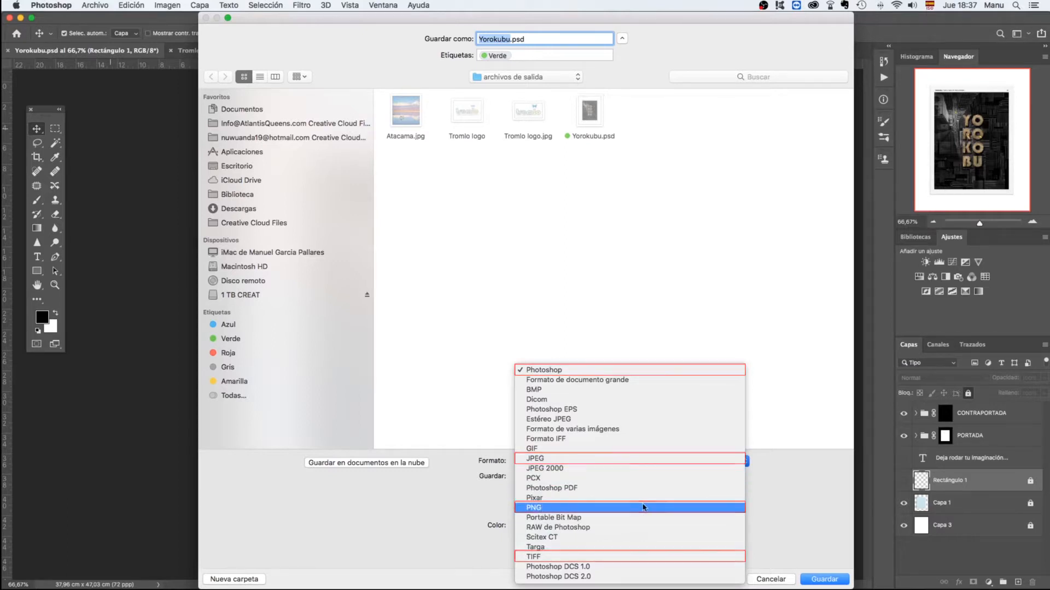
left_click(766, 580)
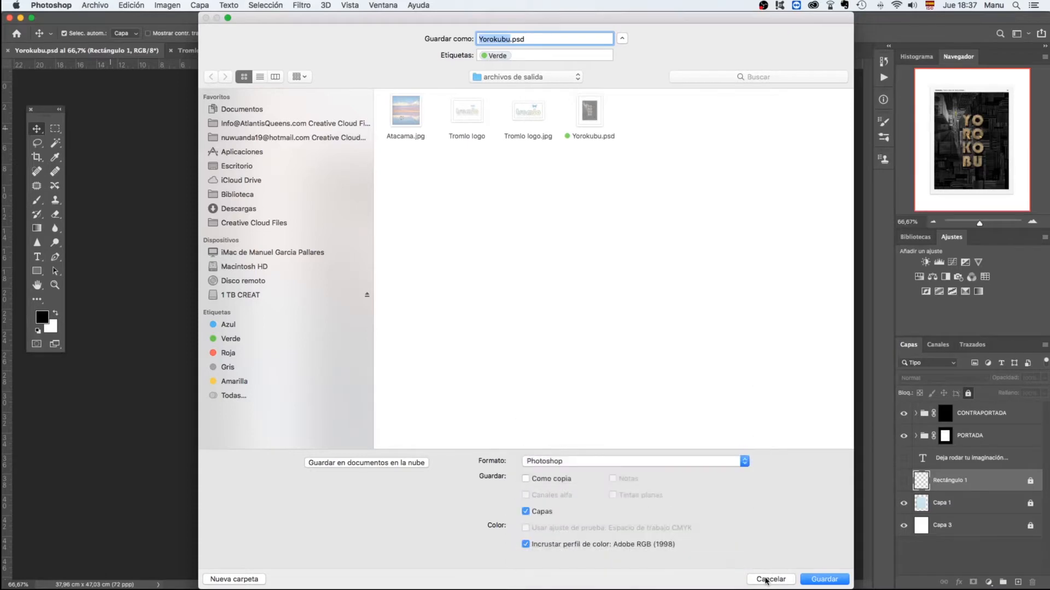
left_click(768, 579)
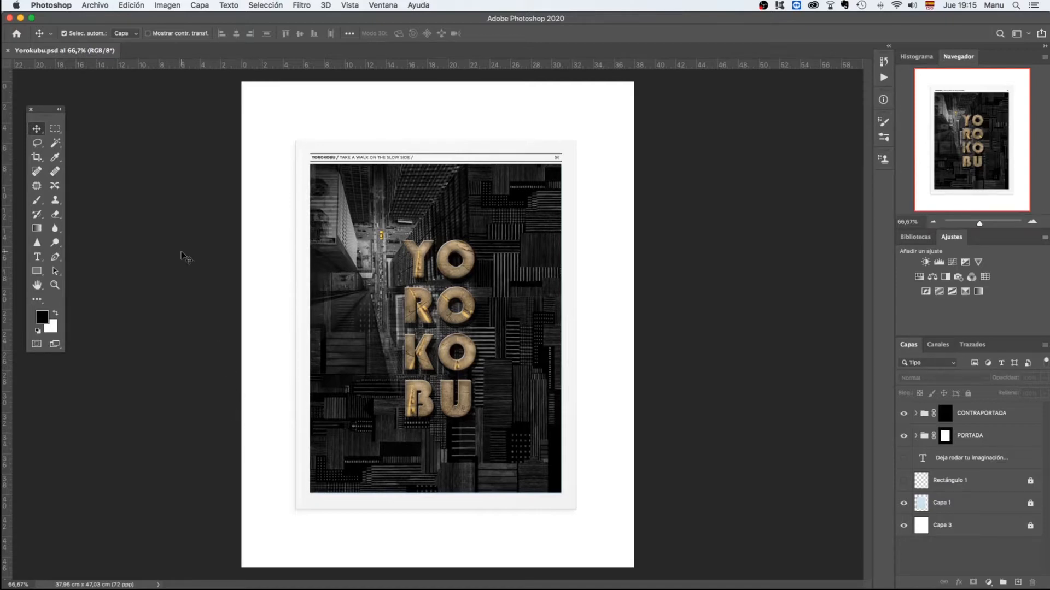
Step: Save the document in Photoshop format with its layers as Yorokubu.psd in the guardados folder, replacing the existing file
left_click(98, 6)
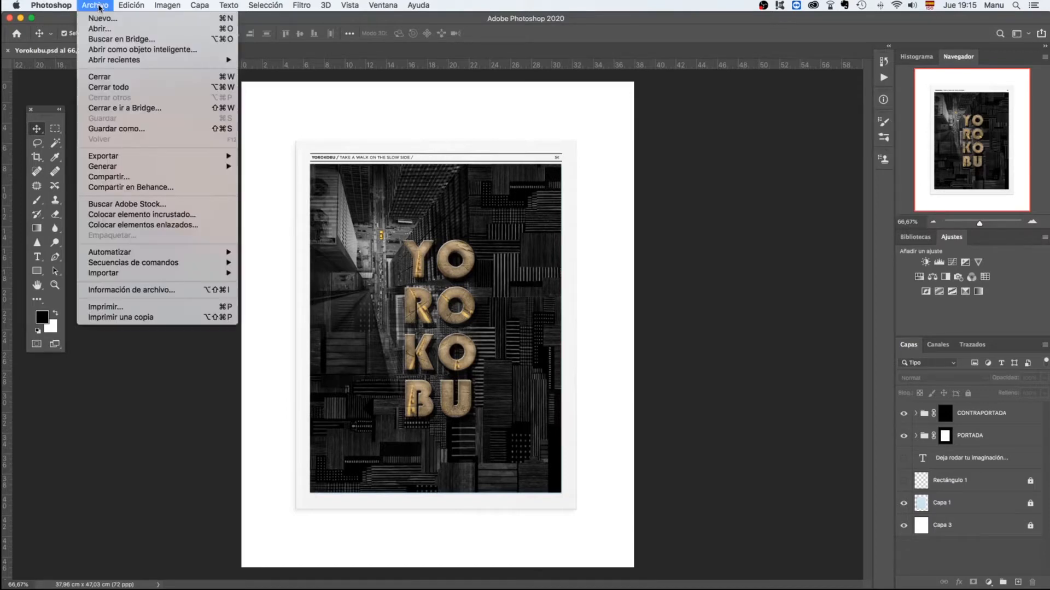
left_click(128, 129)
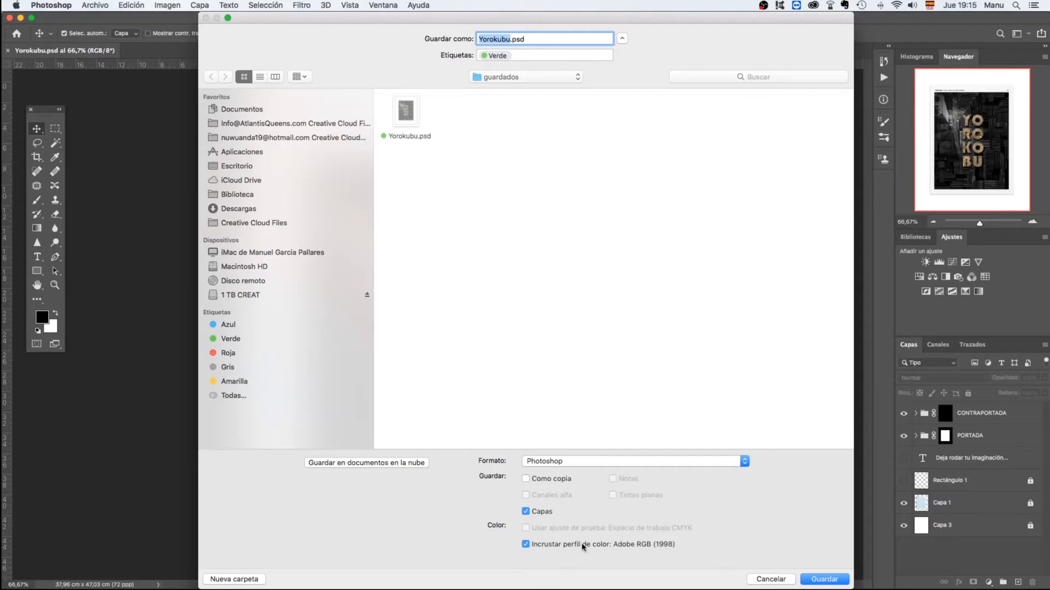
left_click(822, 580)
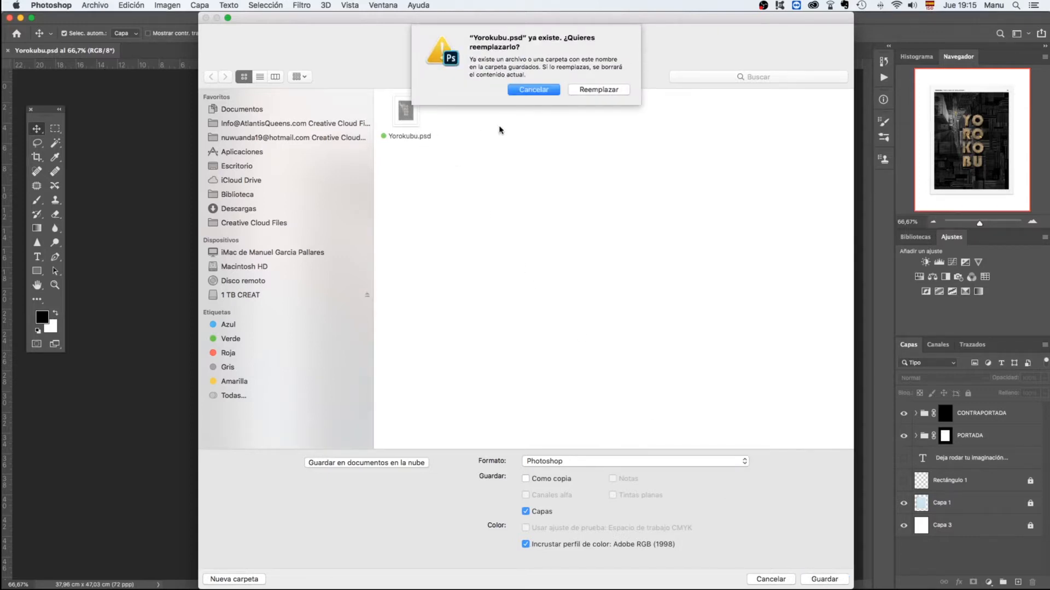
left_click(600, 90)
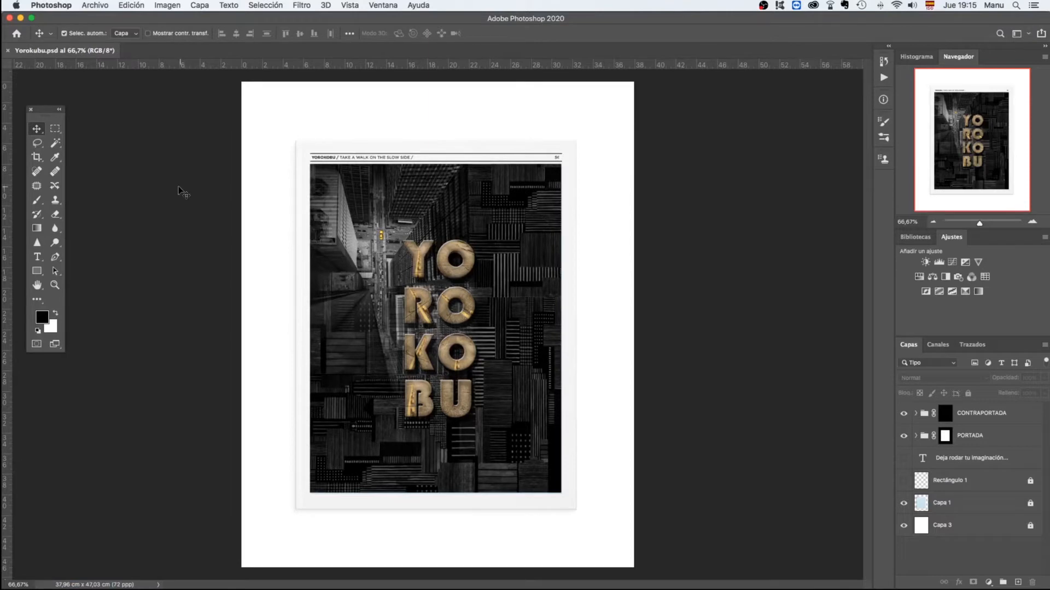
Step: Save the document as Yorokubu.tif in the guardados folder in TIFF format, including layers, with no image compression and RLE layer compression
left_click(96, 5)
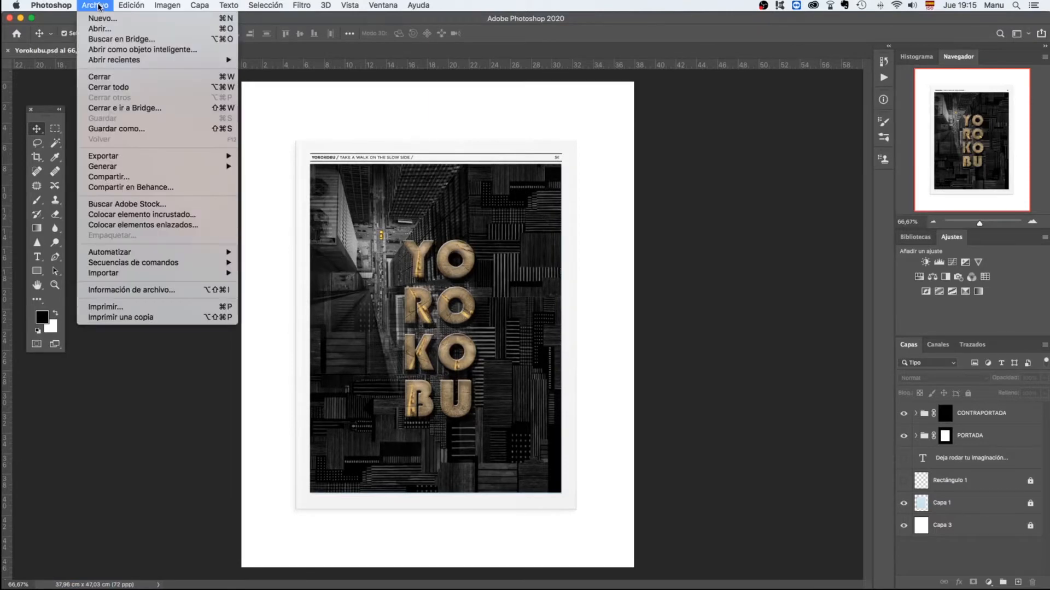
left_click(127, 129)
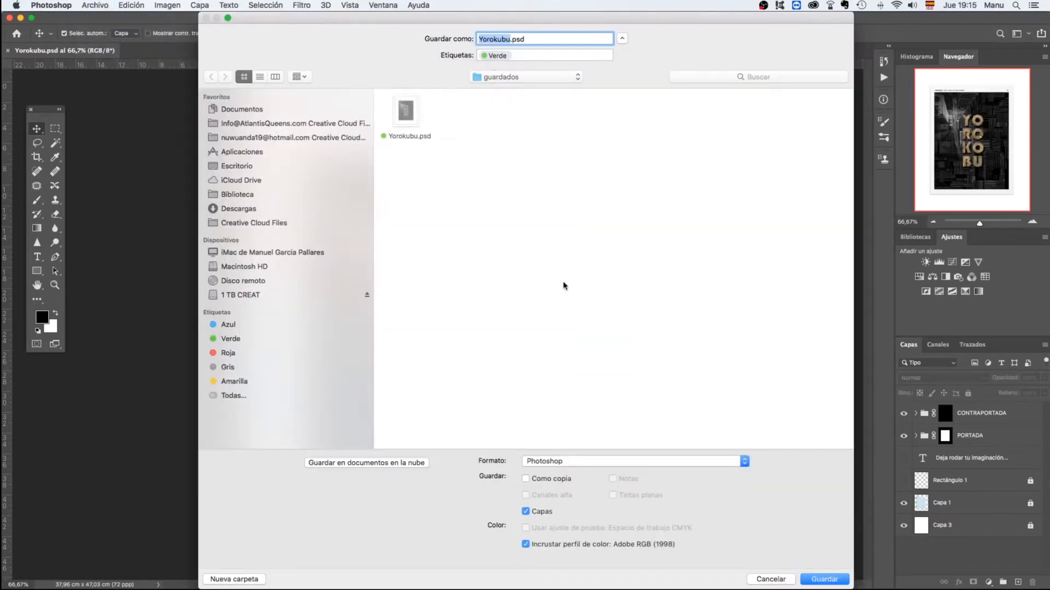
left_click(745, 461)
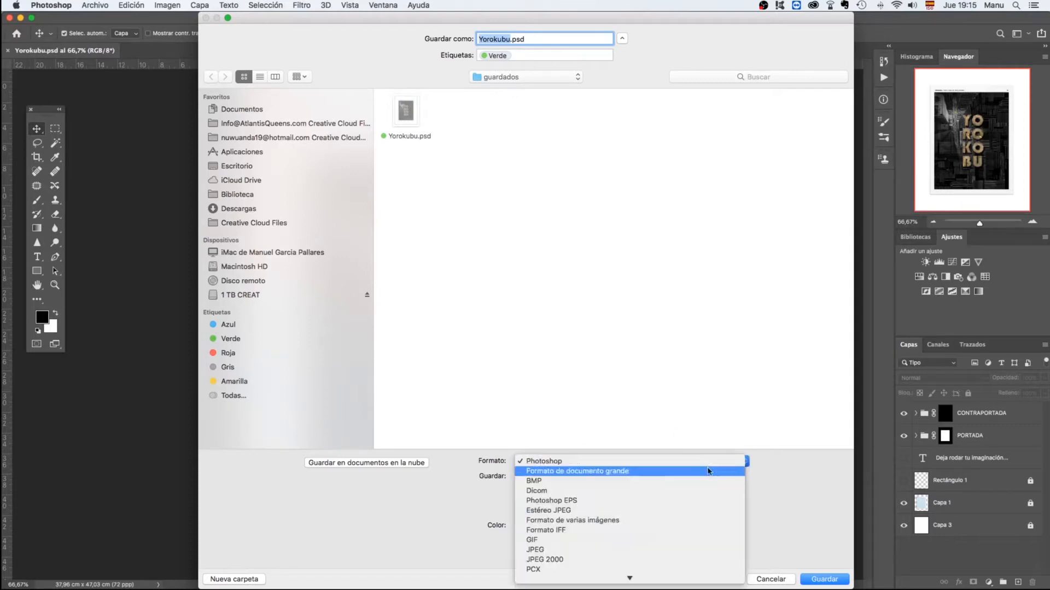
mouse_move(629, 580)
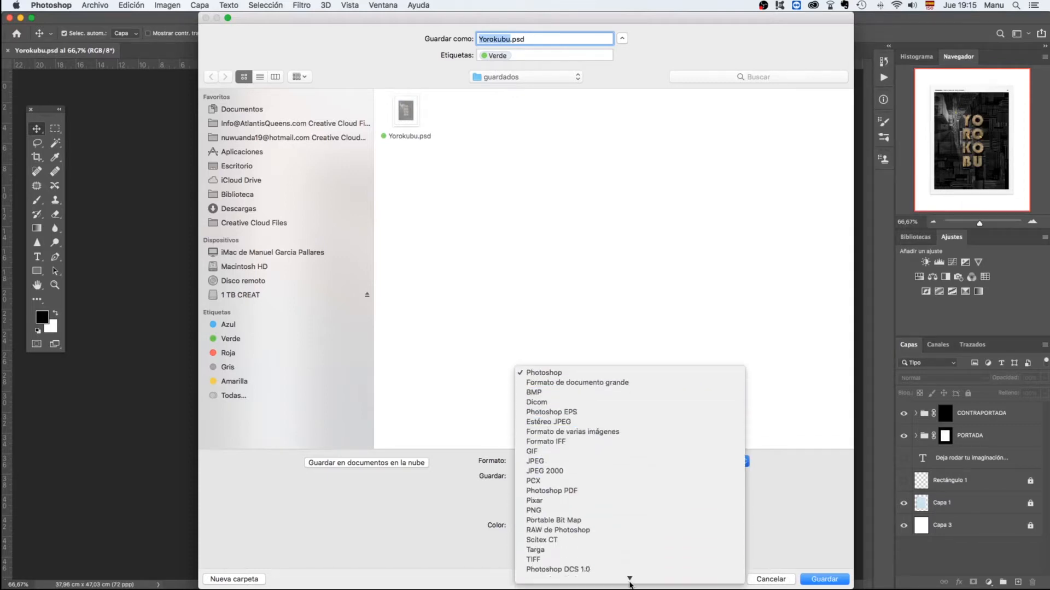
left_click(559, 562)
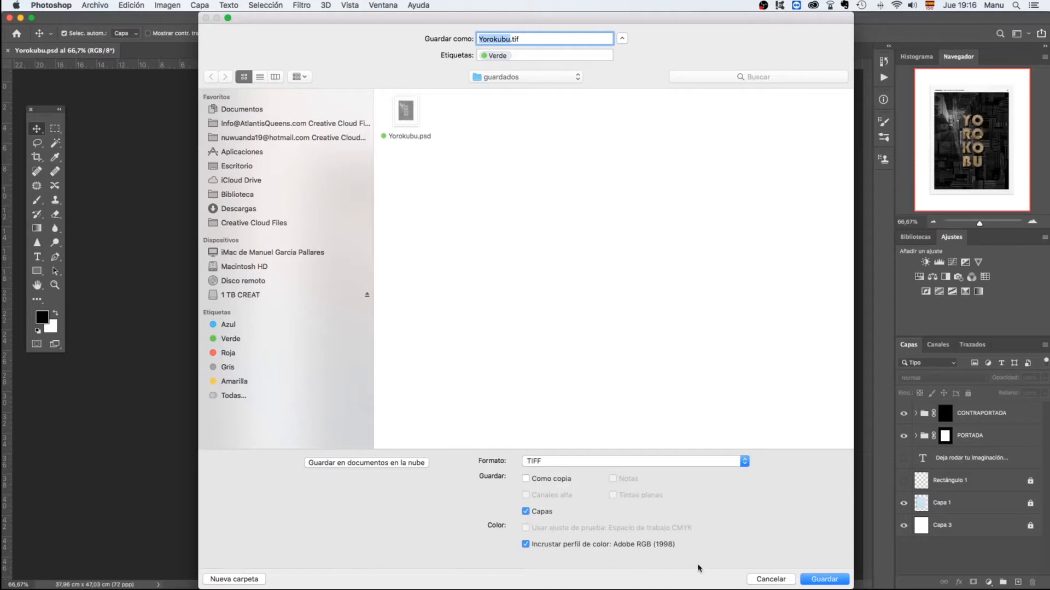
left_click(820, 580)
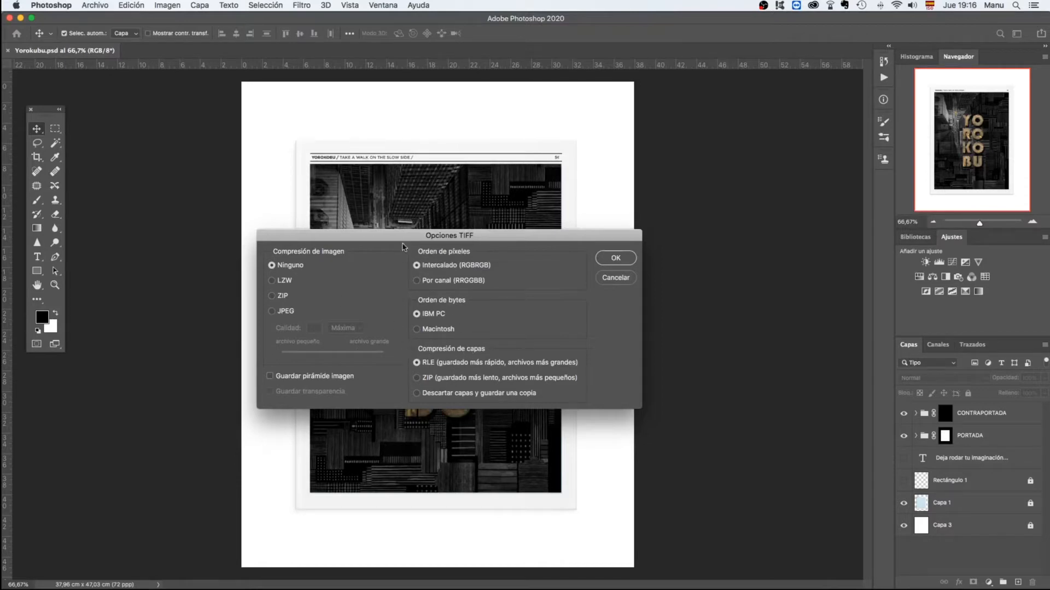
left_click_drag(408, 241, 395, 213)
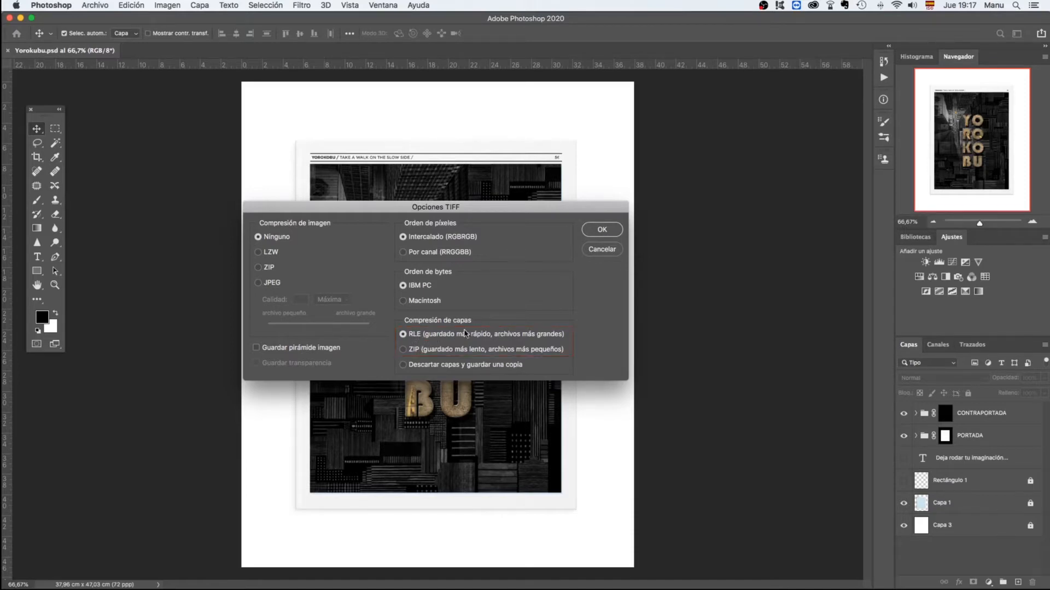
left_click(601, 230)
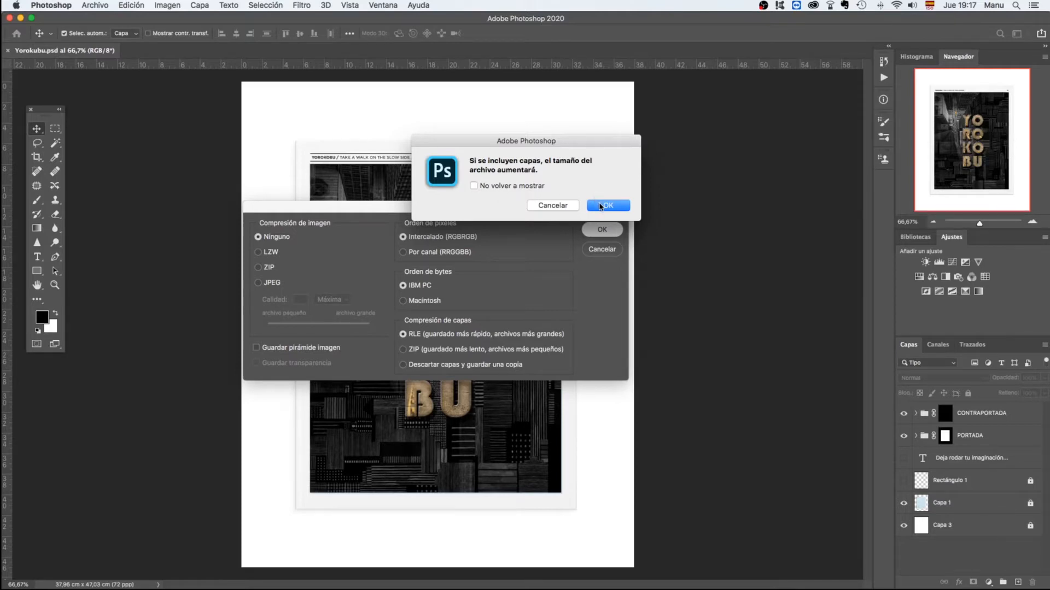
left_click(601, 206)
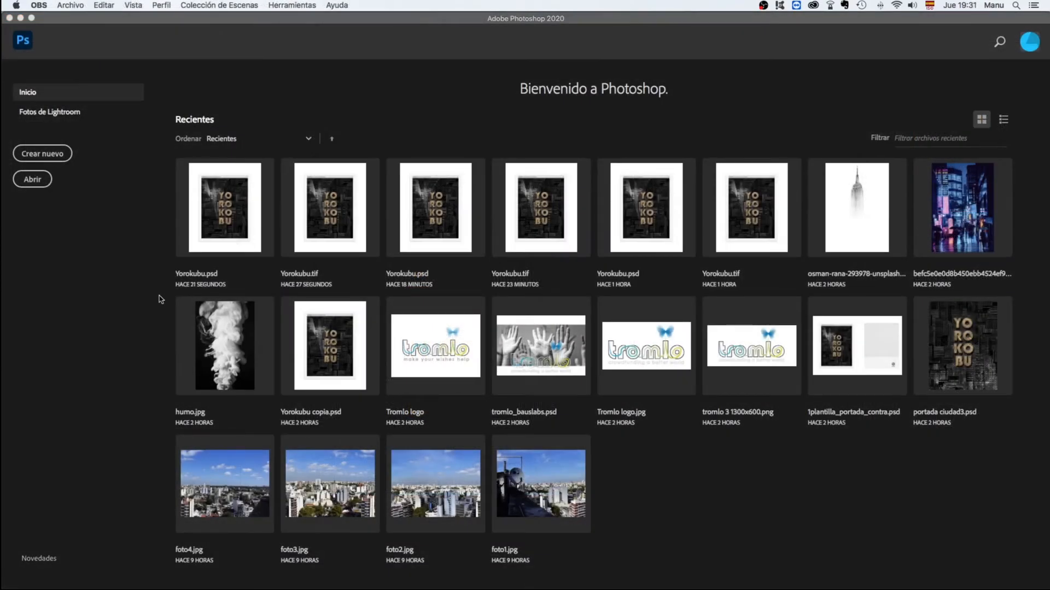
Step: Open the most recent Yorokubu.psd from the recent files, plus Yorokubu.tif from the guardados folder
left_click(251, 221)
left_click(252, 221)
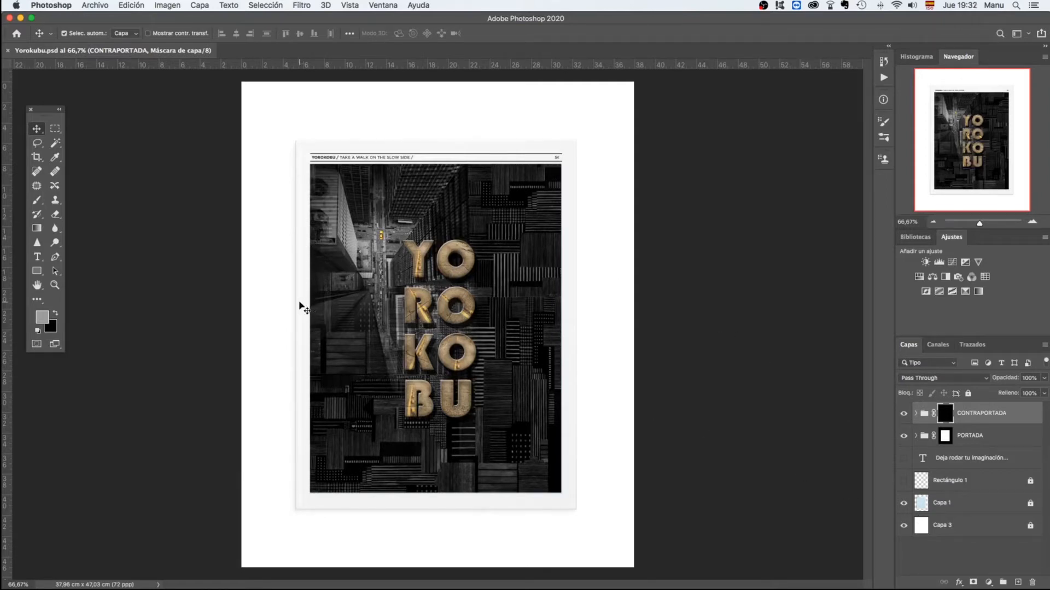
left_click(94, 6)
left_click(103, 31)
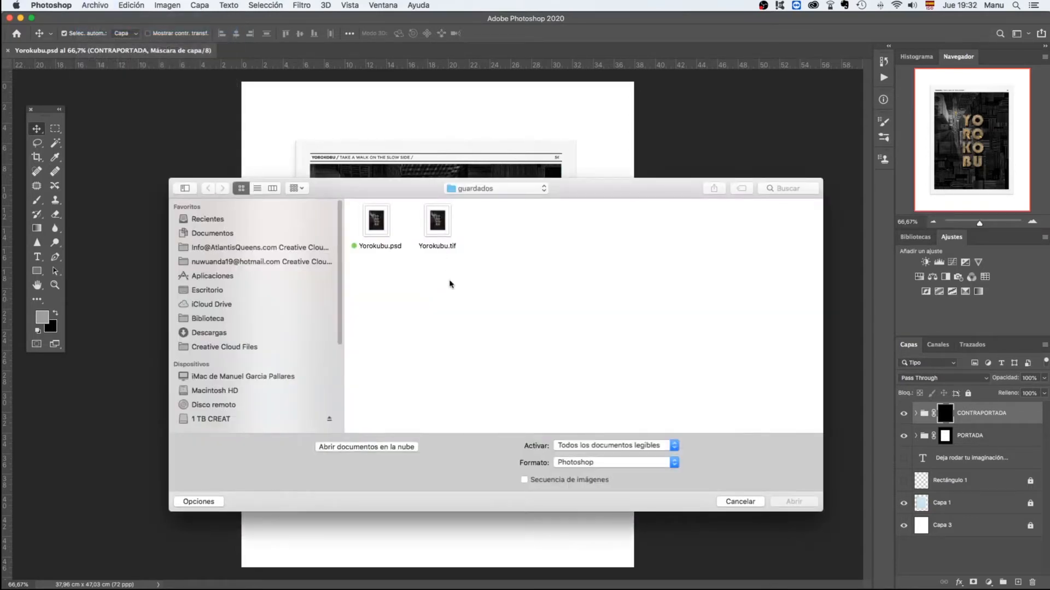
left_click(436, 224)
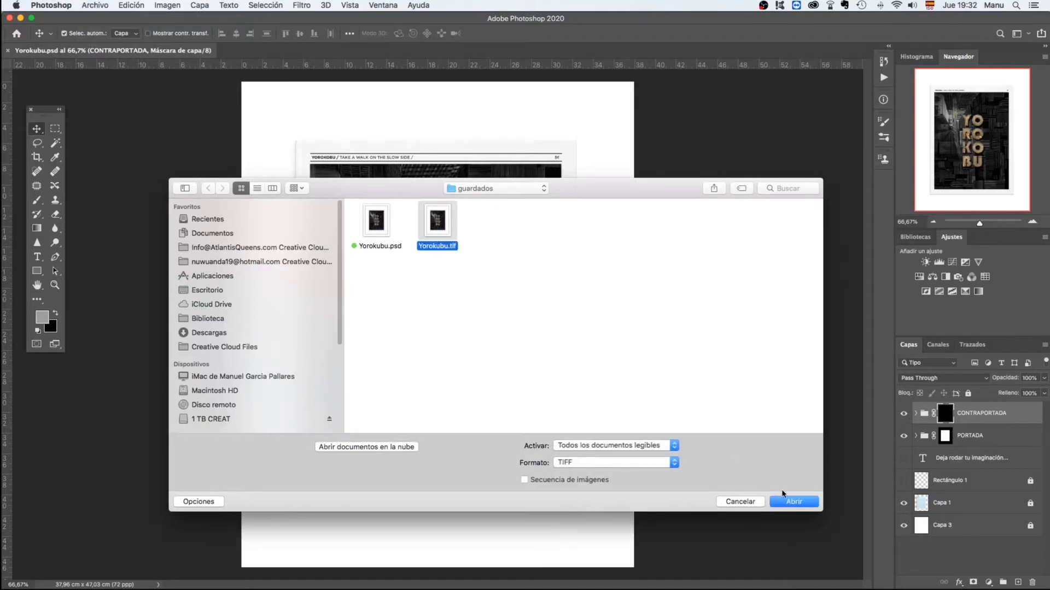
left_click(793, 505)
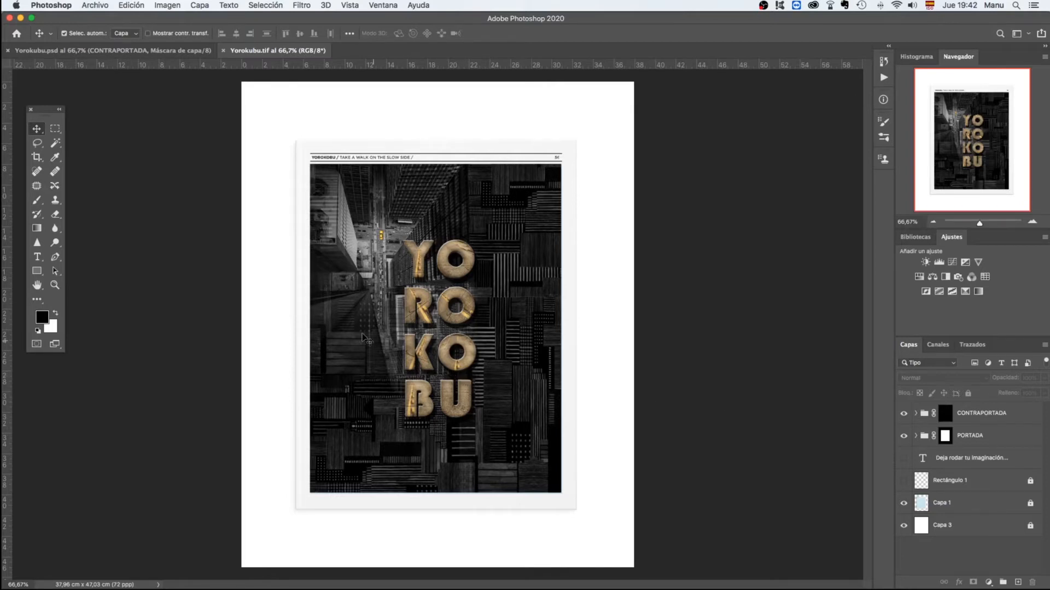
Step: Save a copy of Yorokubu.tif in JPEG format as Yorokubu.jpg in the guardados folder, with the color profile embedded
left_click(102, 7)
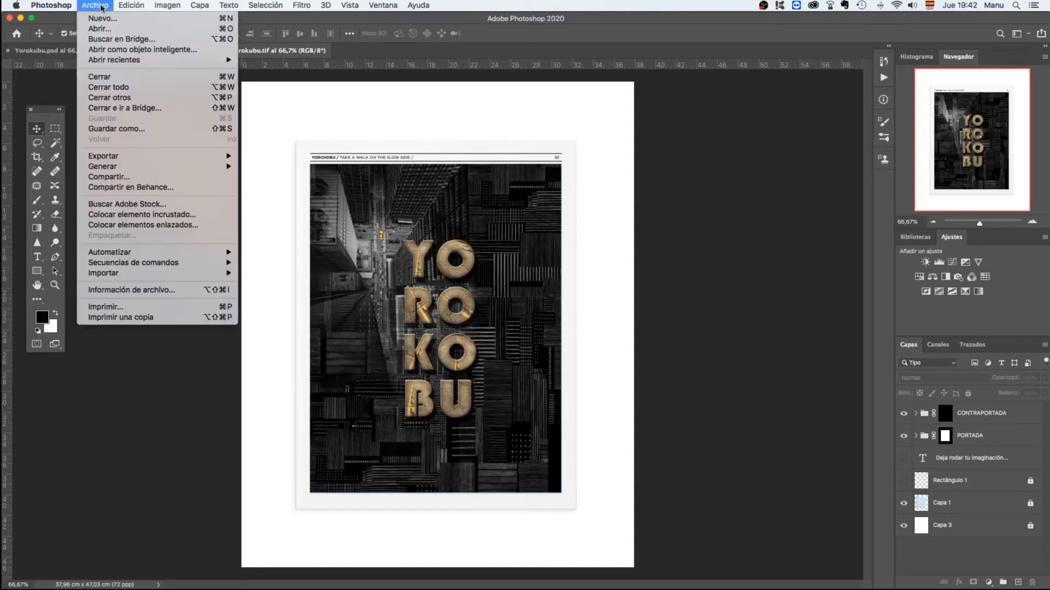
left_click(121, 129)
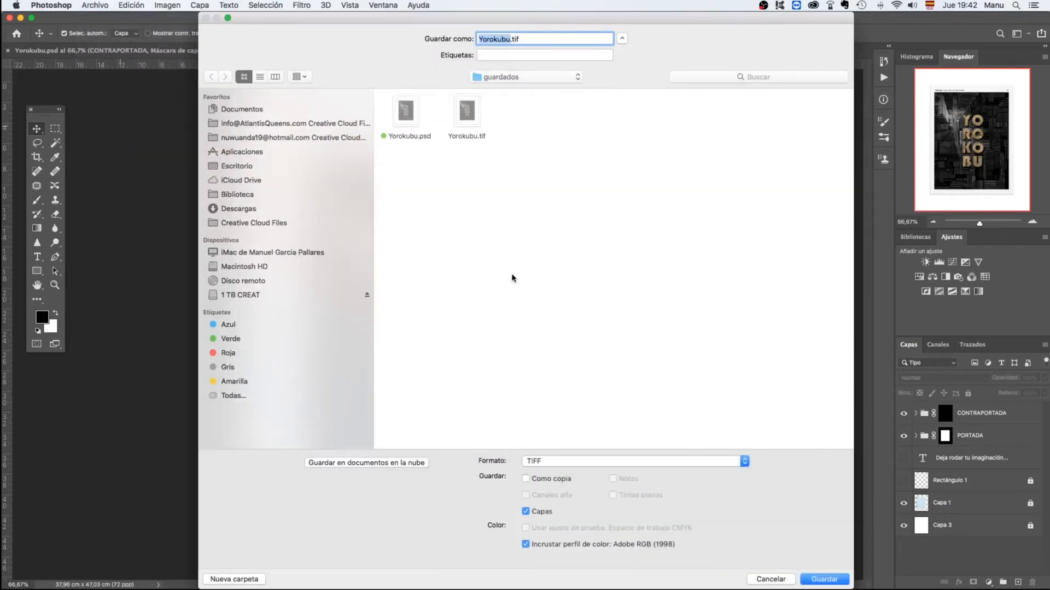
left_click(744, 462)
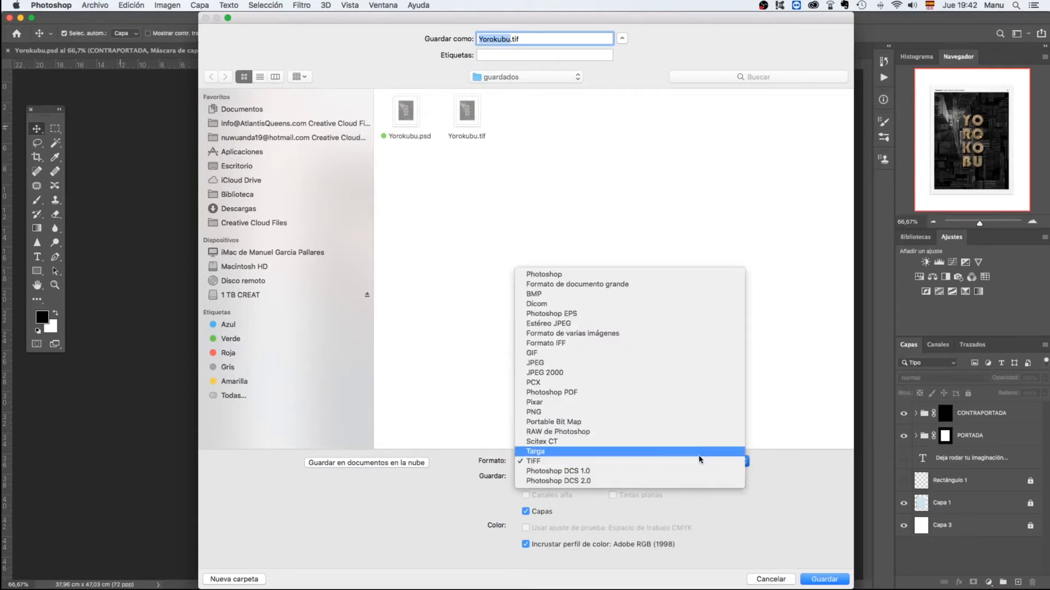
left_click(540, 363)
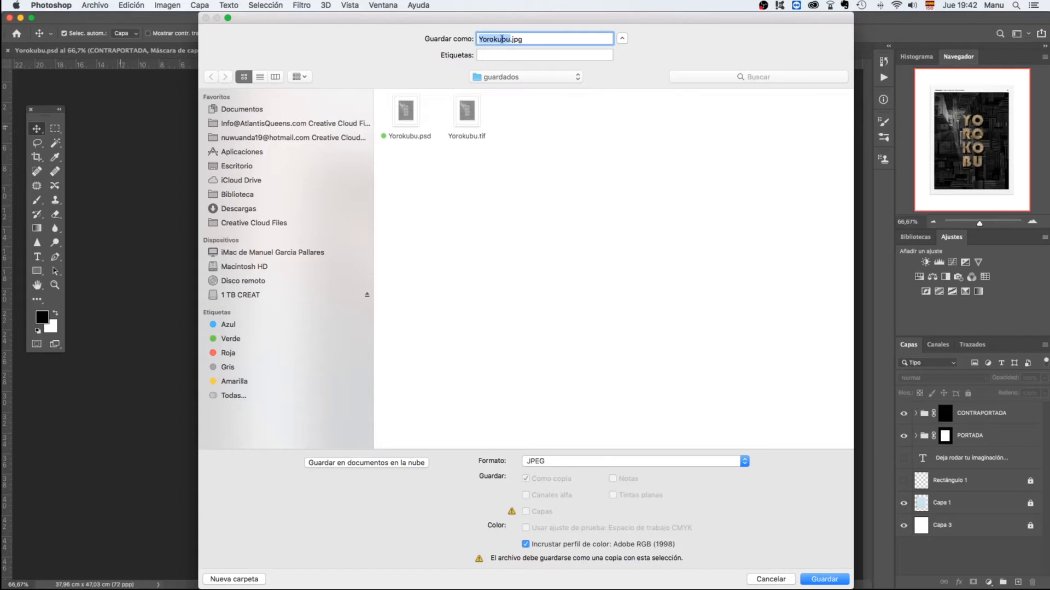
left_click(502, 39)
left_click(812, 577)
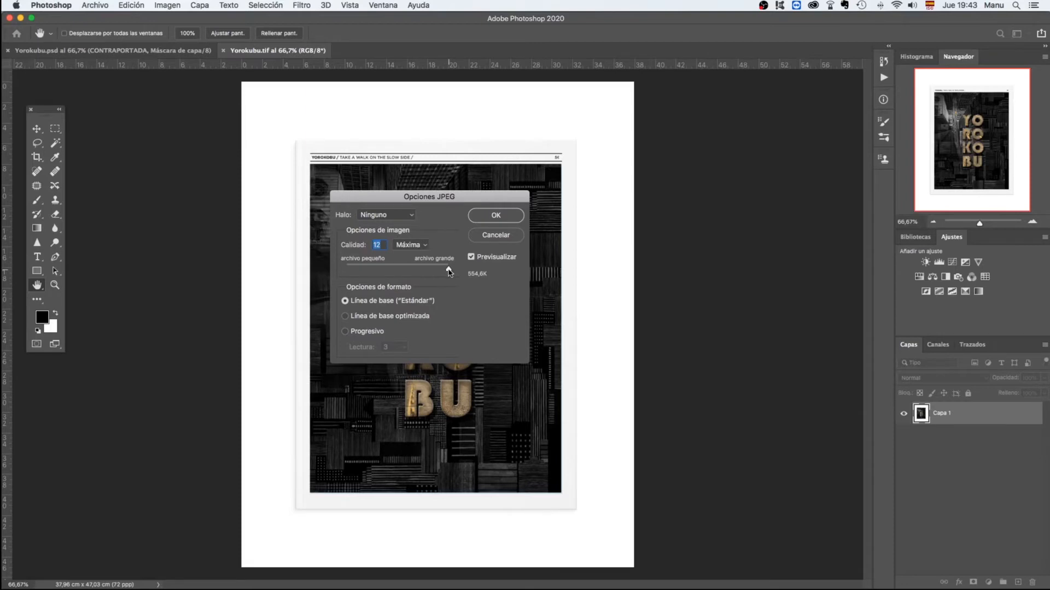
Step: Compare JPEG qualities 0 and 9, and finish the export at maximum quality 12 with the standard baseline format
left_click_drag(448, 272, 346, 272)
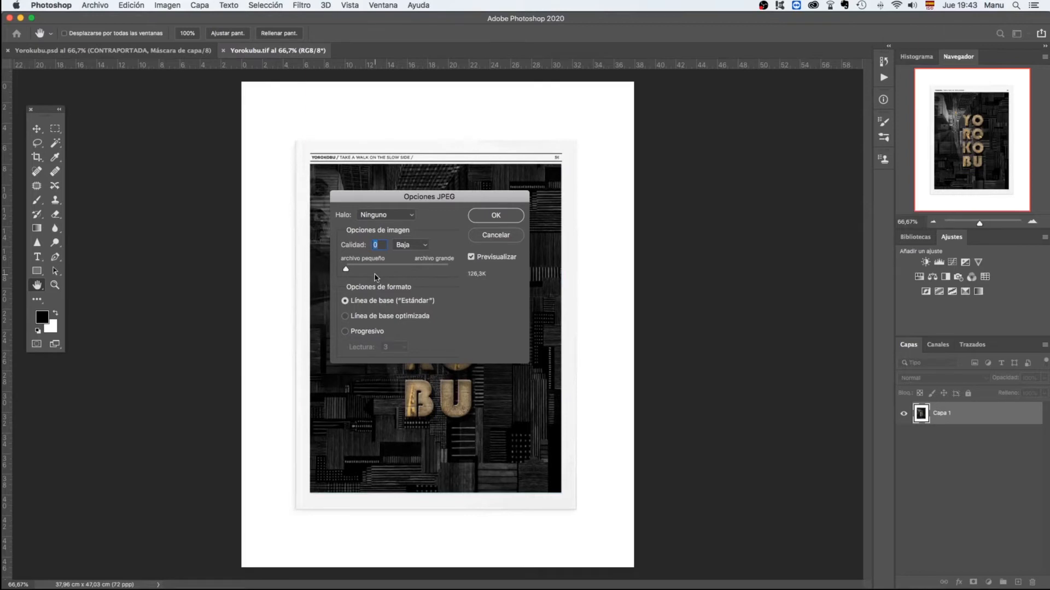
left_click(420, 267)
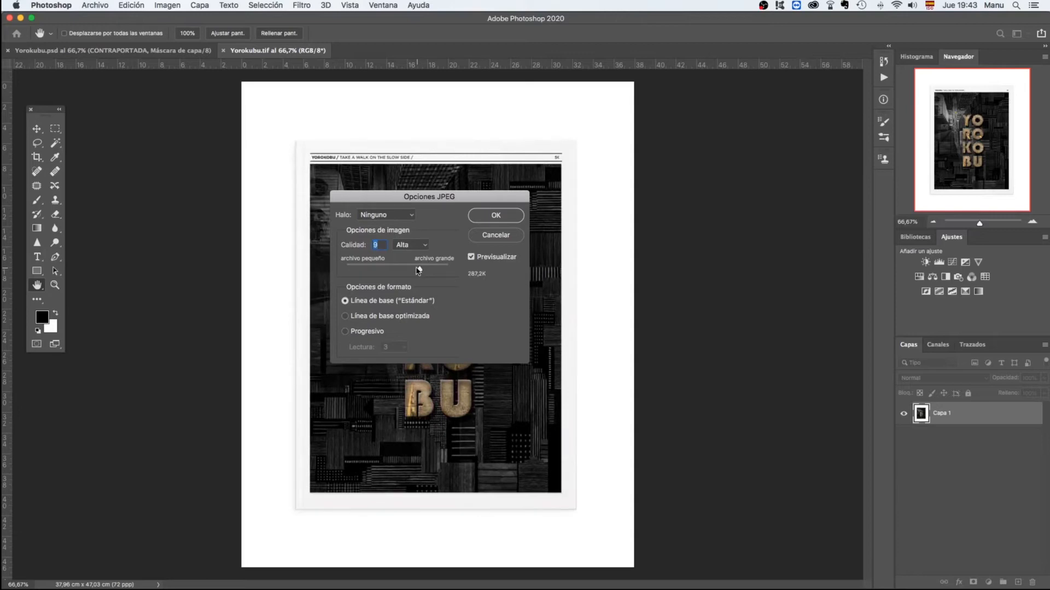
left_click_drag(420, 269, 460, 272)
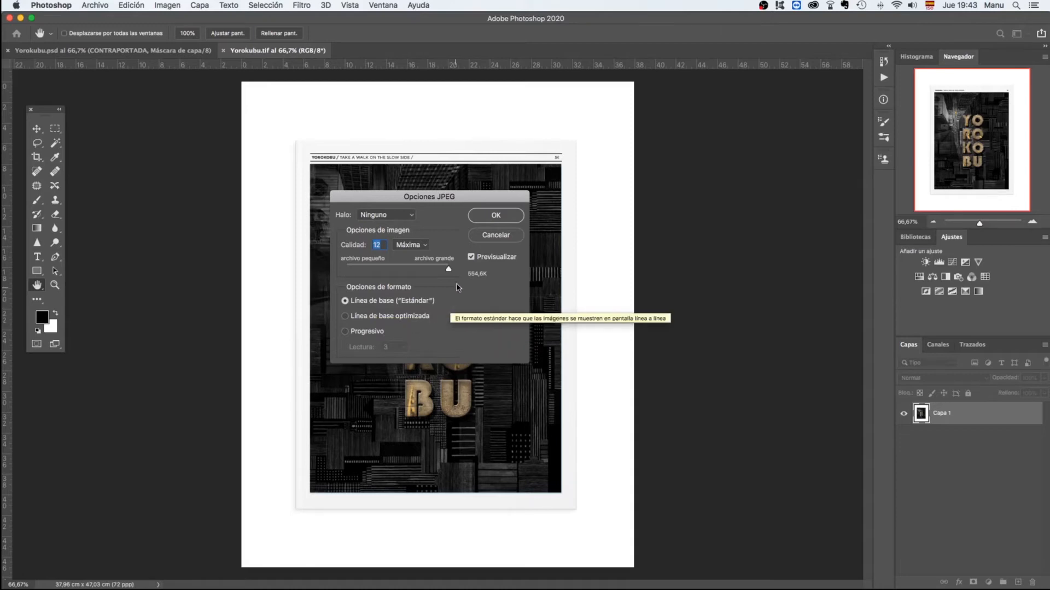
left_click(496, 217)
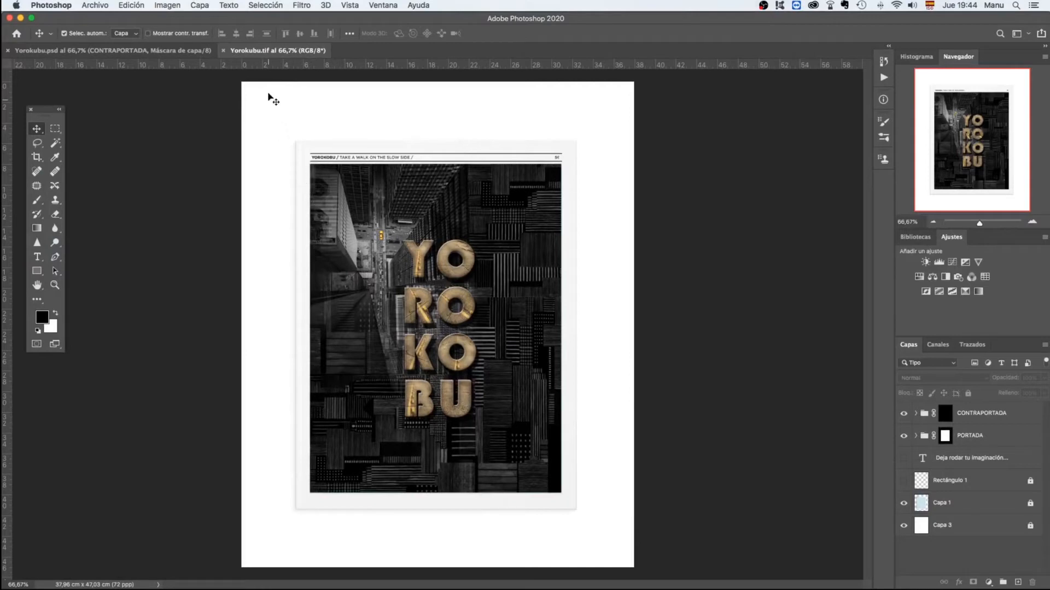
Step: Reveal Yorokubu.tif in its Finder folder and open Yorokubu.jpg from there with Adobe Photoshop 2020
right_click(266, 55)
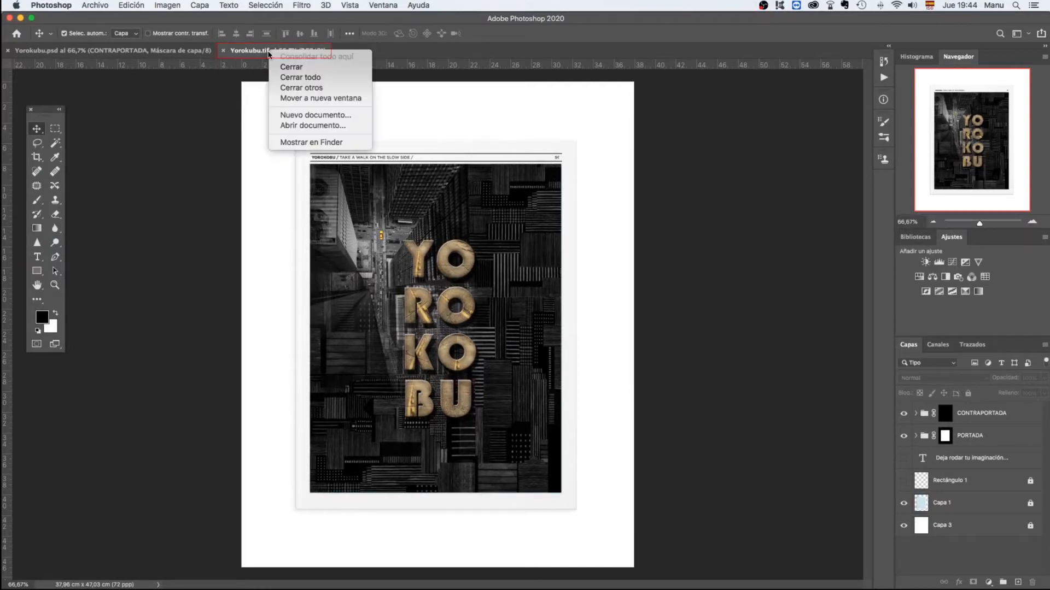
left_click(305, 143)
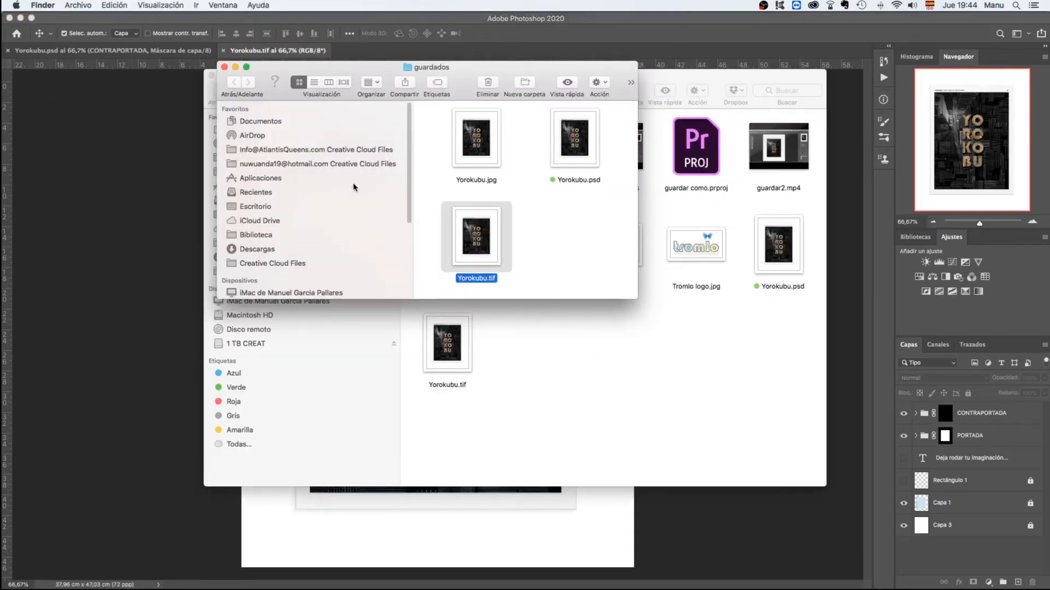
left_click_drag(472, 70, 518, 115)
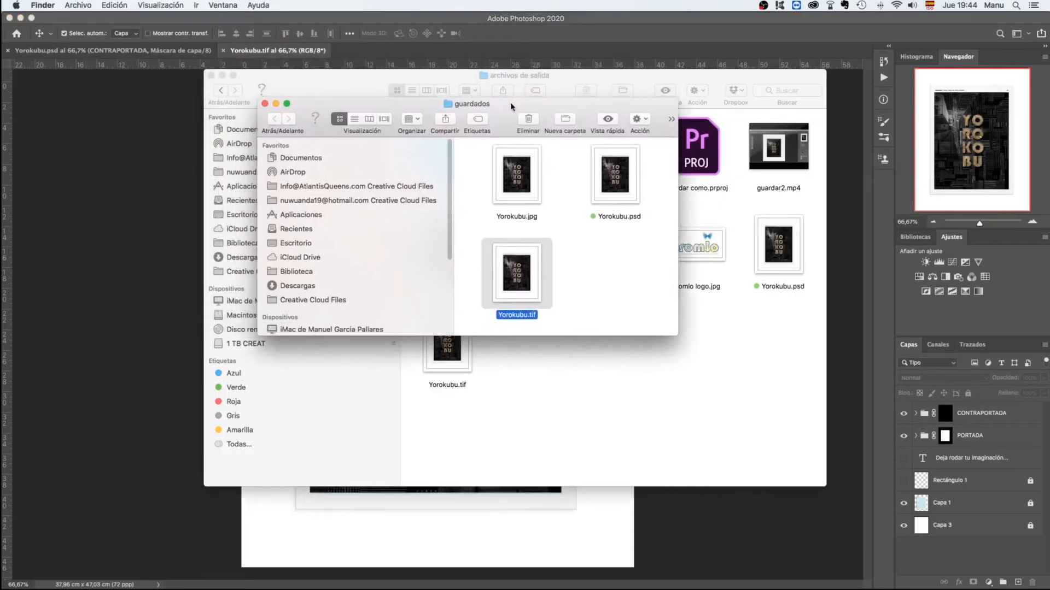
right_click(514, 184)
mouse_move(609, 199)
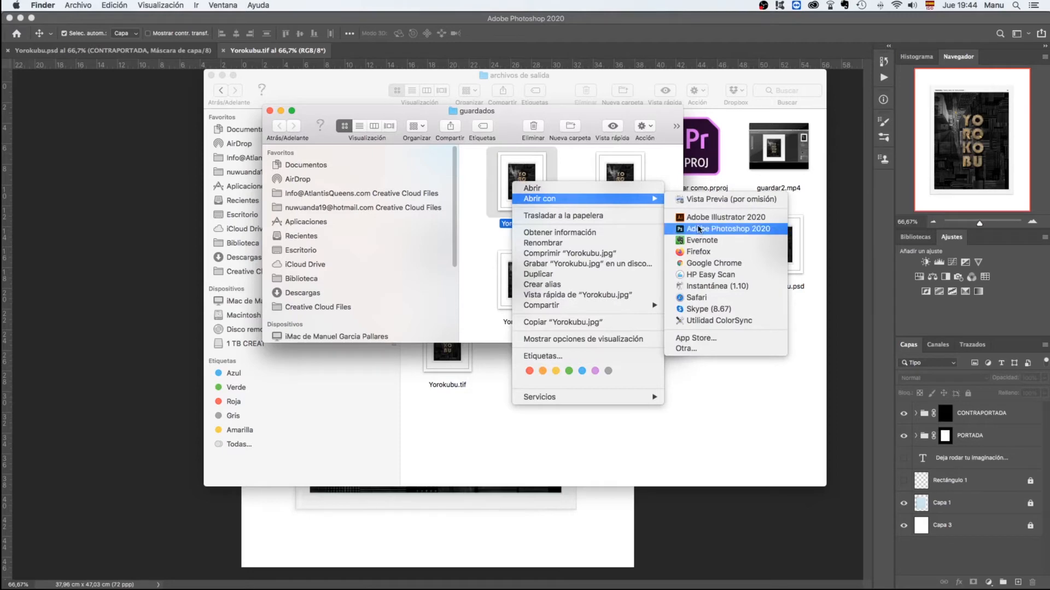
left_click(698, 227)
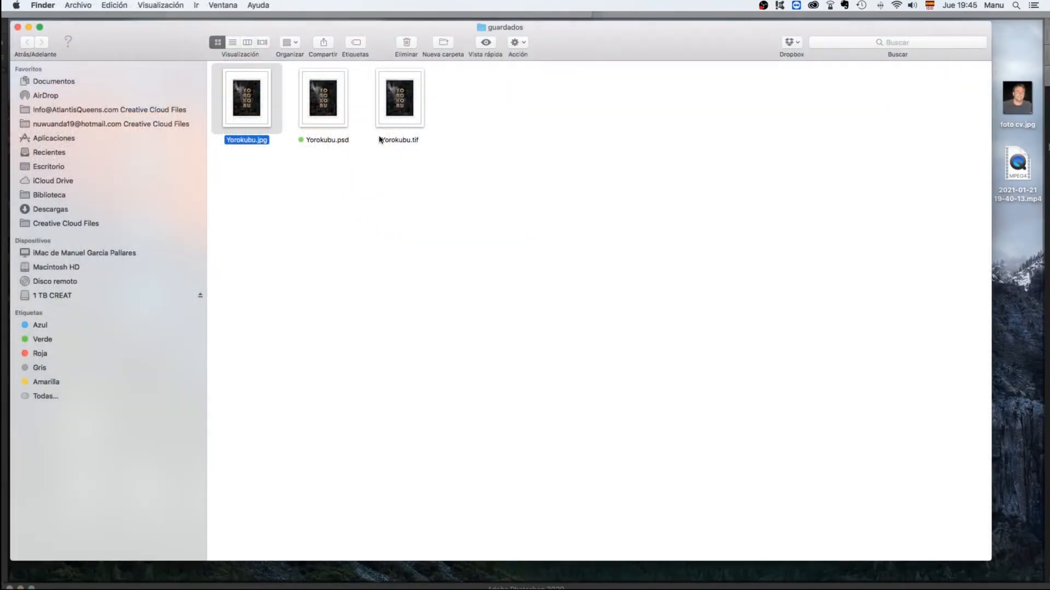
Step: Compare the file sizes of Yorokubu.jpg, Yorokubu.psd and Yorokubu.tif in Finder using each file's information
right_click(245, 99)
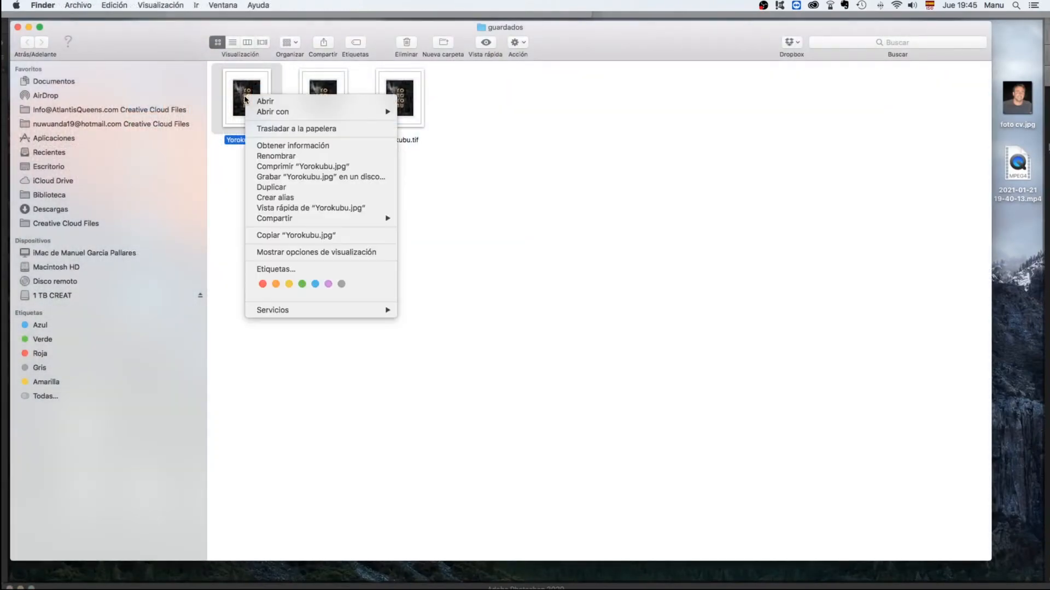
left_click(272, 146)
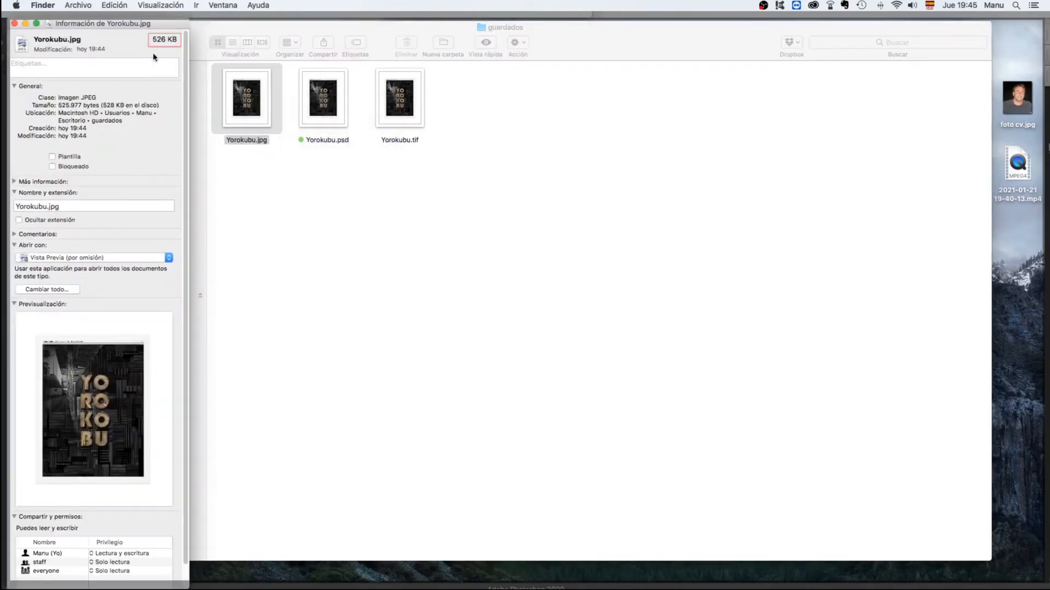
left_click(15, 23)
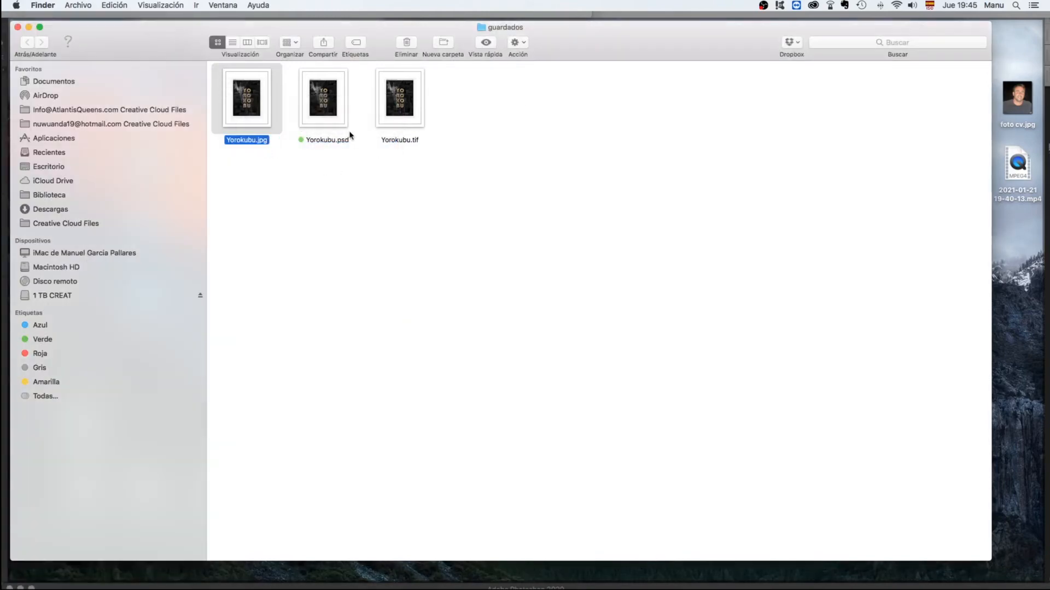
left_click(338, 115)
right_click(337, 115)
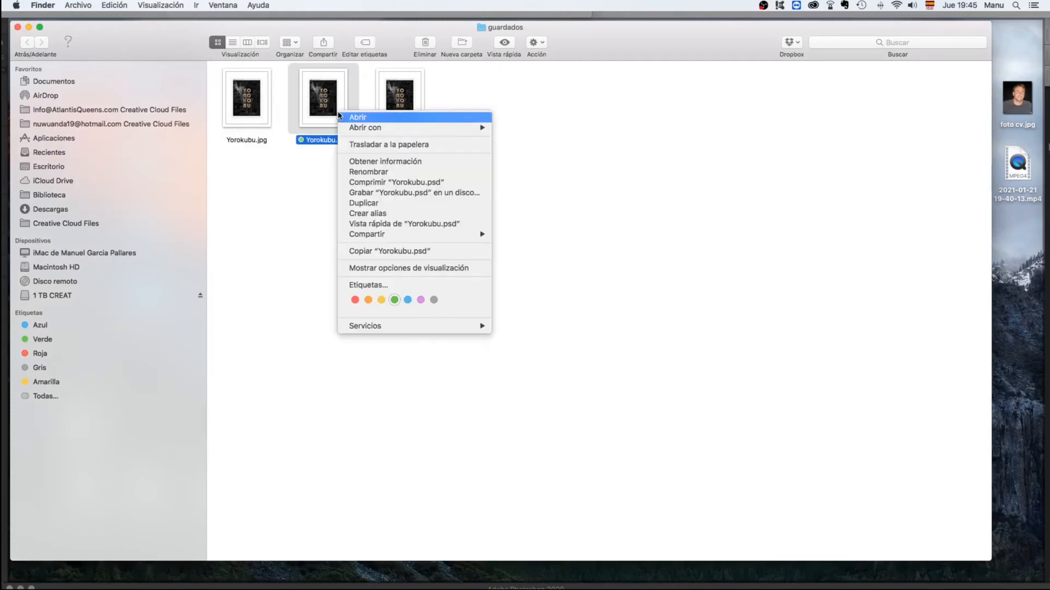
left_click(366, 162)
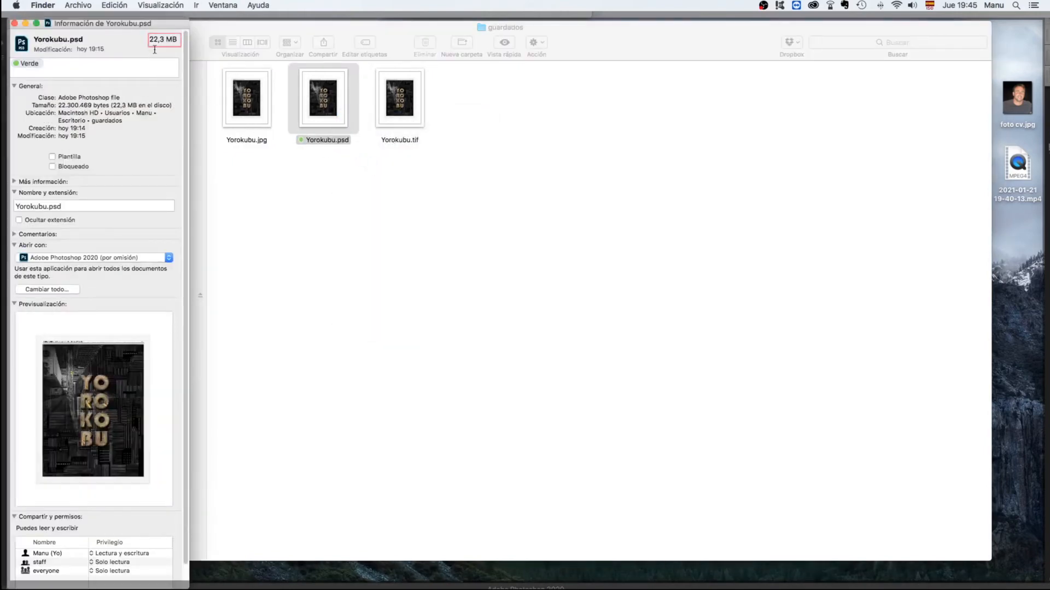
left_click(15, 24)
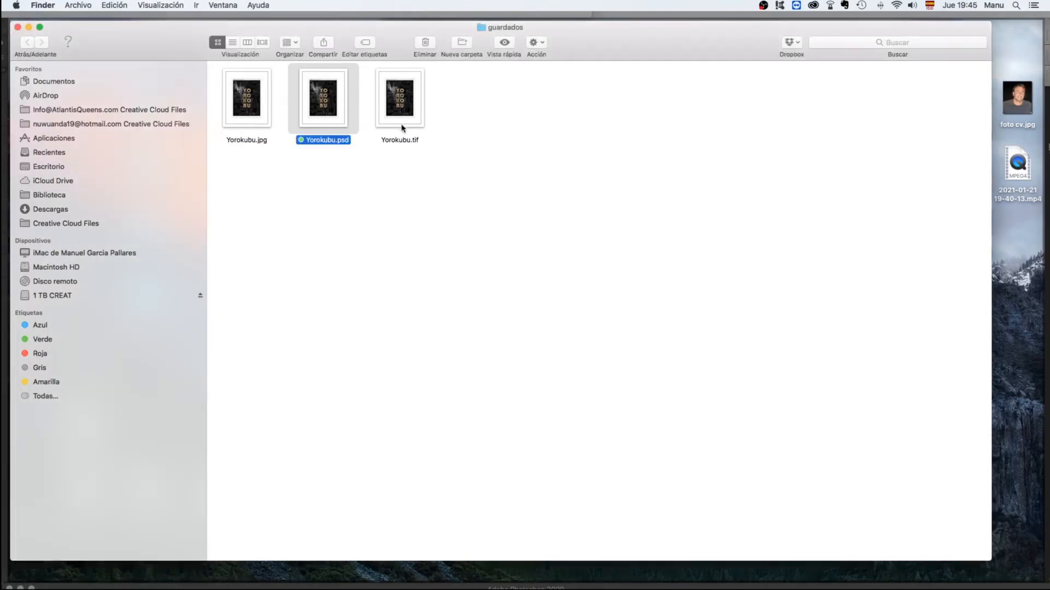
left_click(400, 119)
right_click(400, 120)
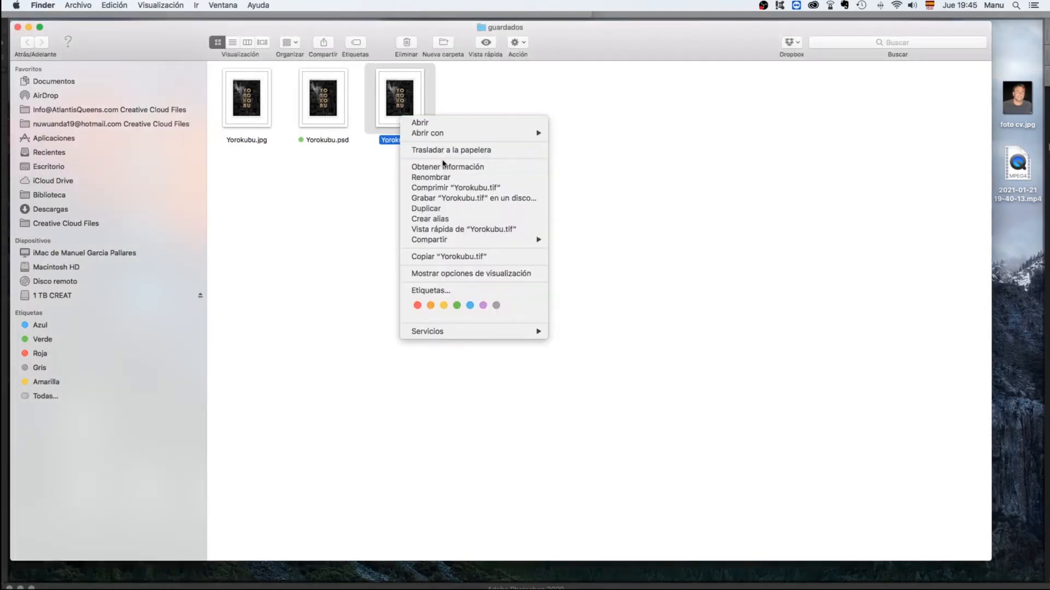
left_click(437, 169)
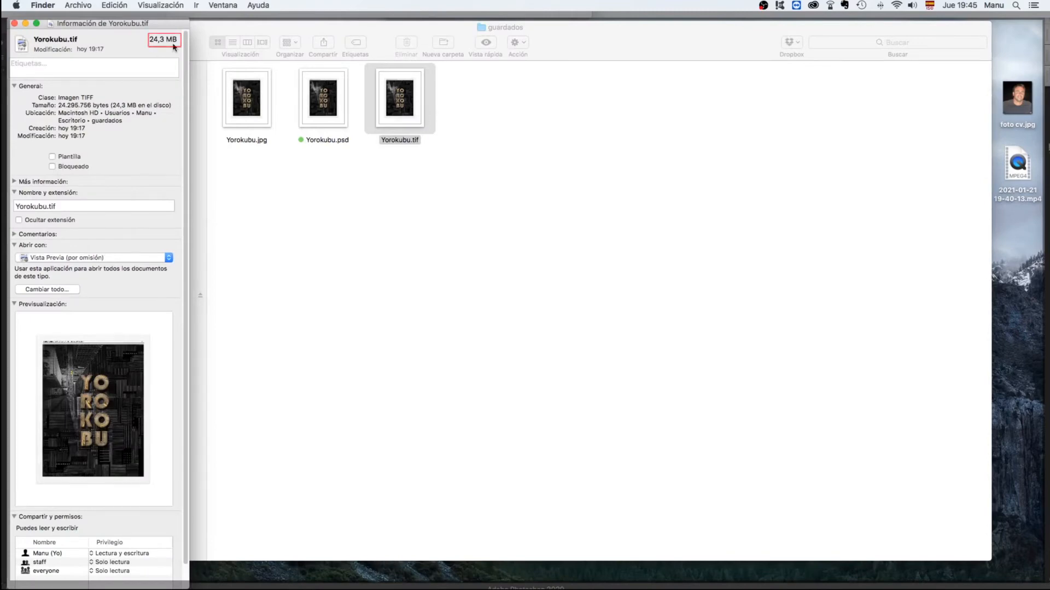
left_click(15, 24)
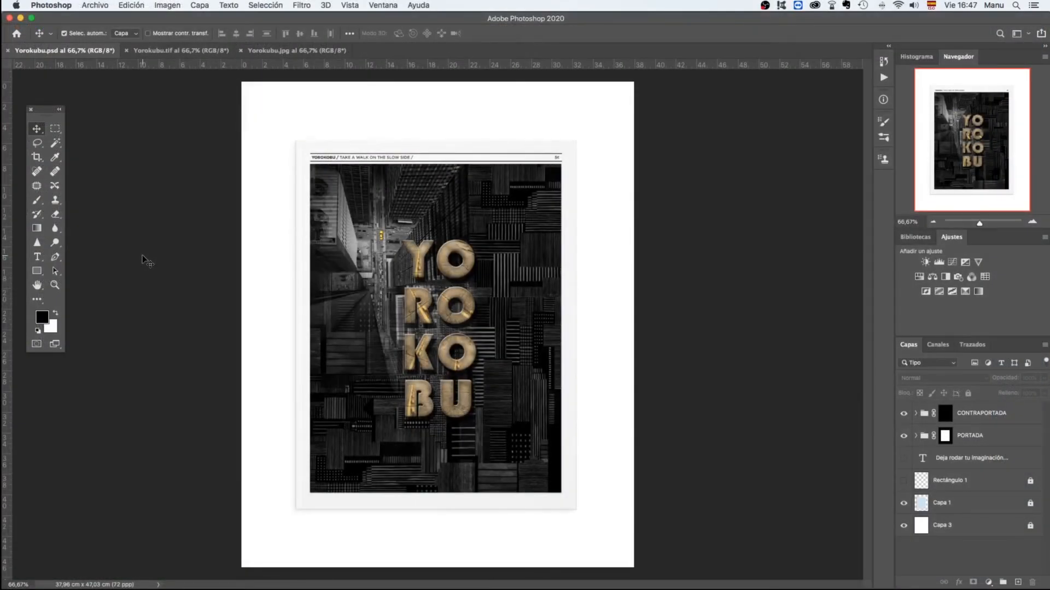
Step: Start a Save for Web (legacy) export of Yorokubu.psd in Photoshop, enlarge the export window and show the original image preview
left_click(95, 5)
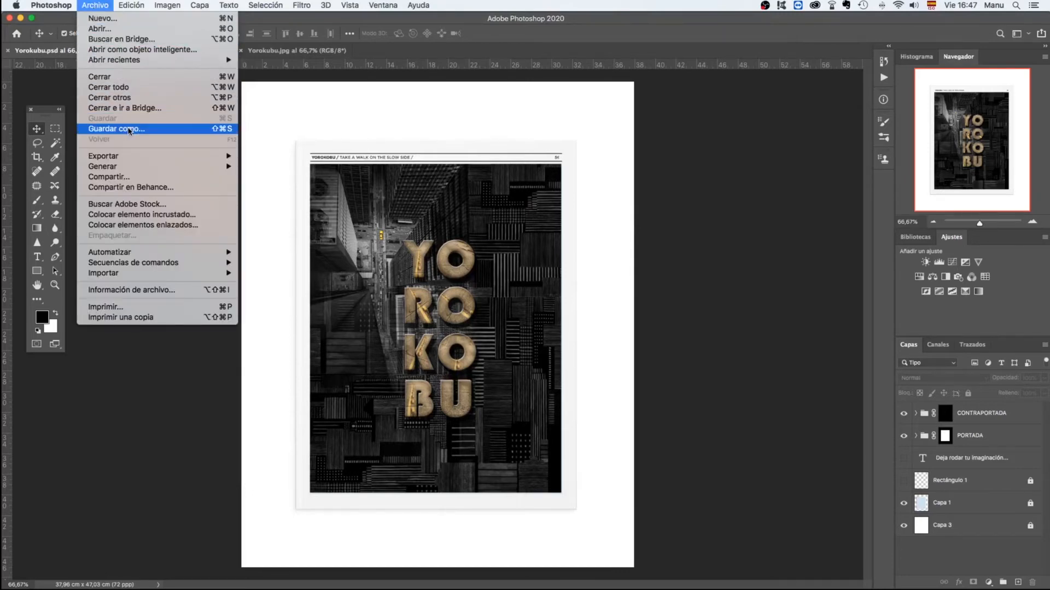
mouse_move(125, 158)
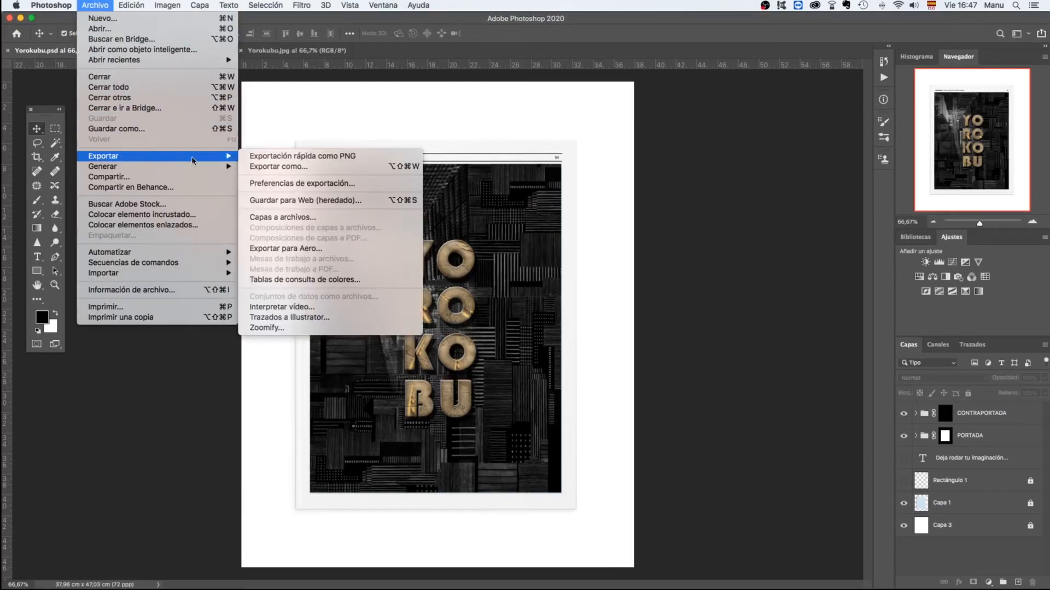
left_click(277, 201)
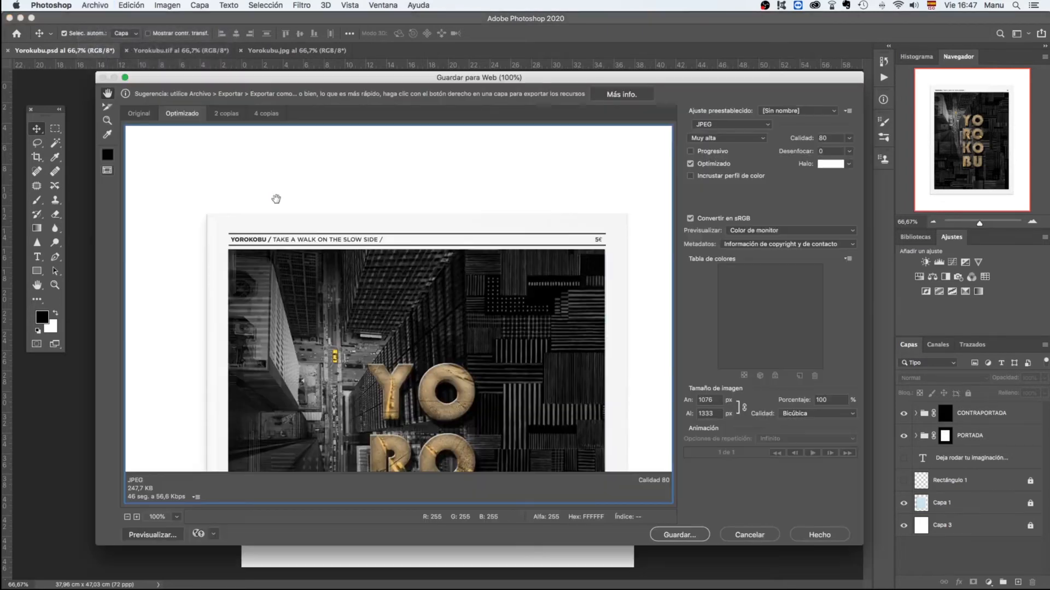
left_click_drag(315, 77, 240, 34)
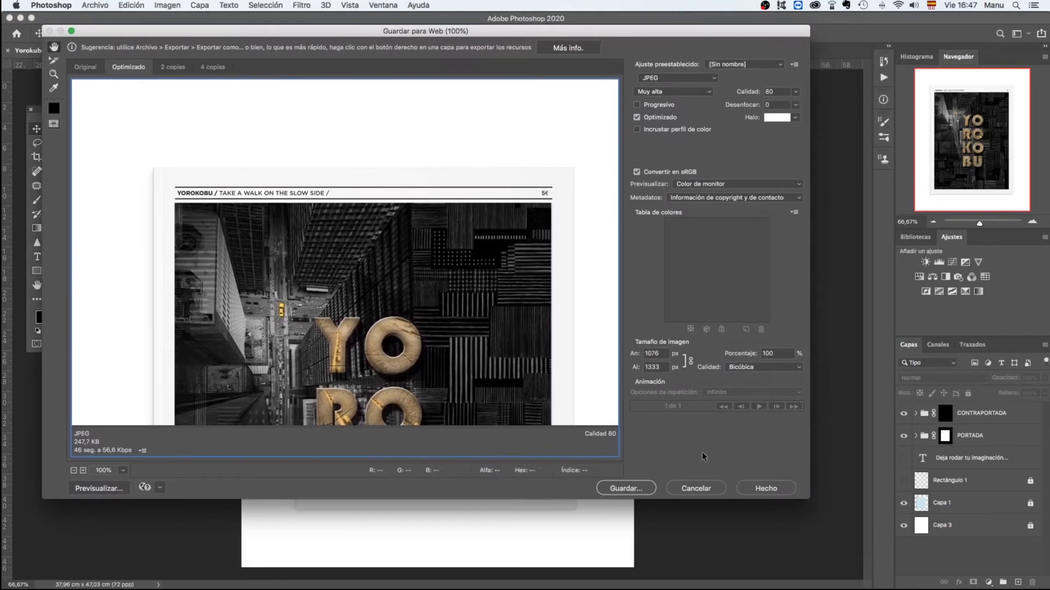
left_click_drag(804, 496, 833, 546)
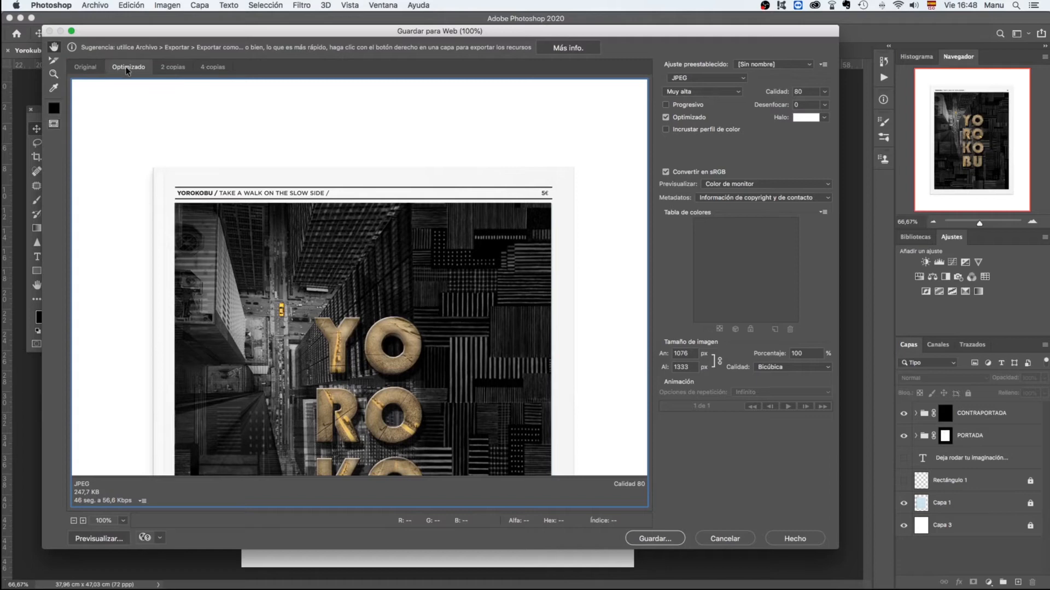
left_click(91, 68)
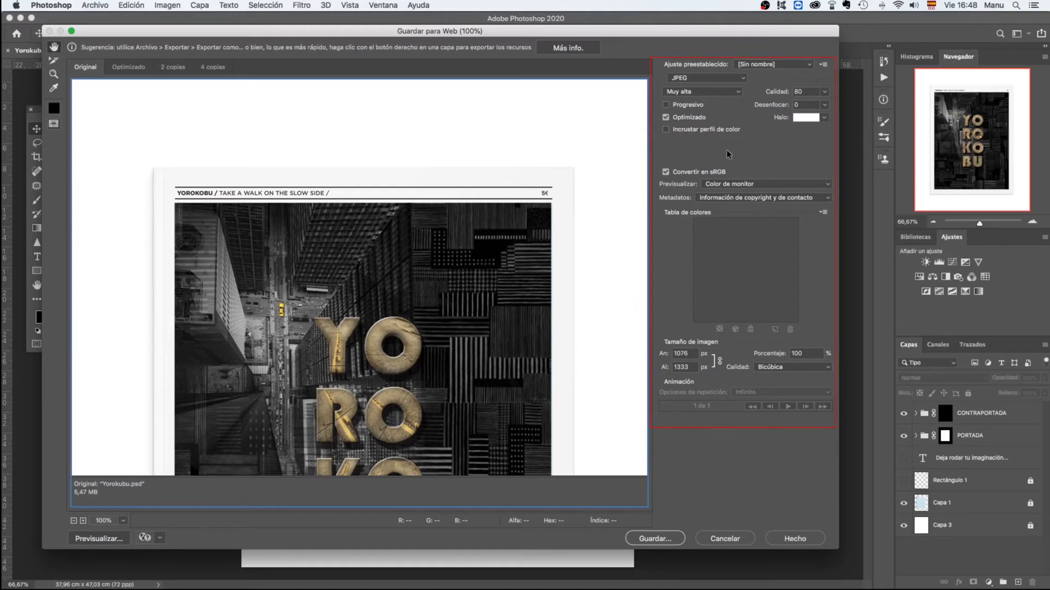
Step: Keep JPEG as the web export format, set its quality to Mediana, and preview the optimized image
left_click(742, 77)
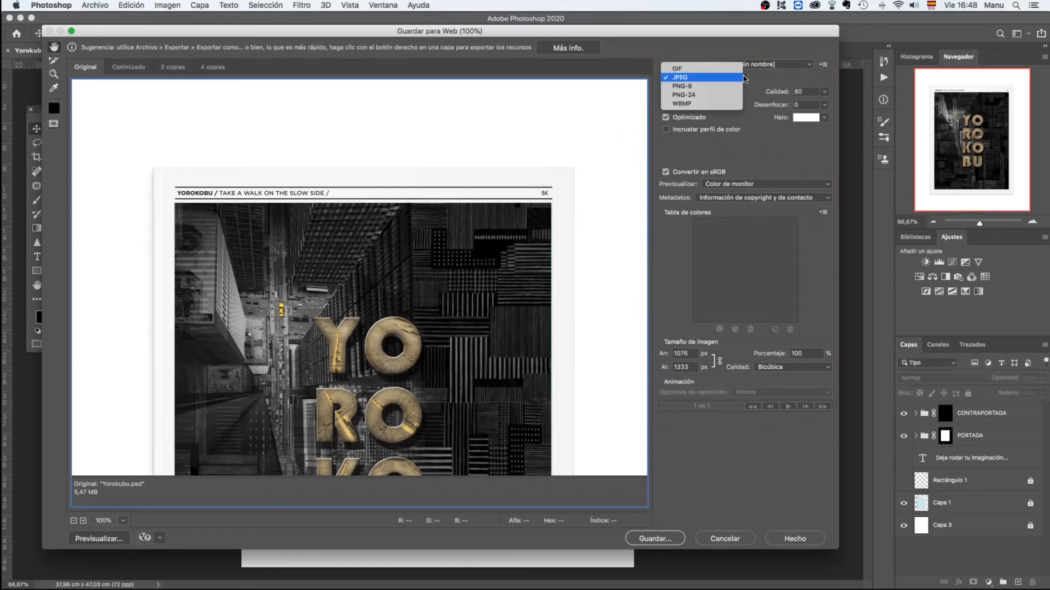
left_click(697, 79)
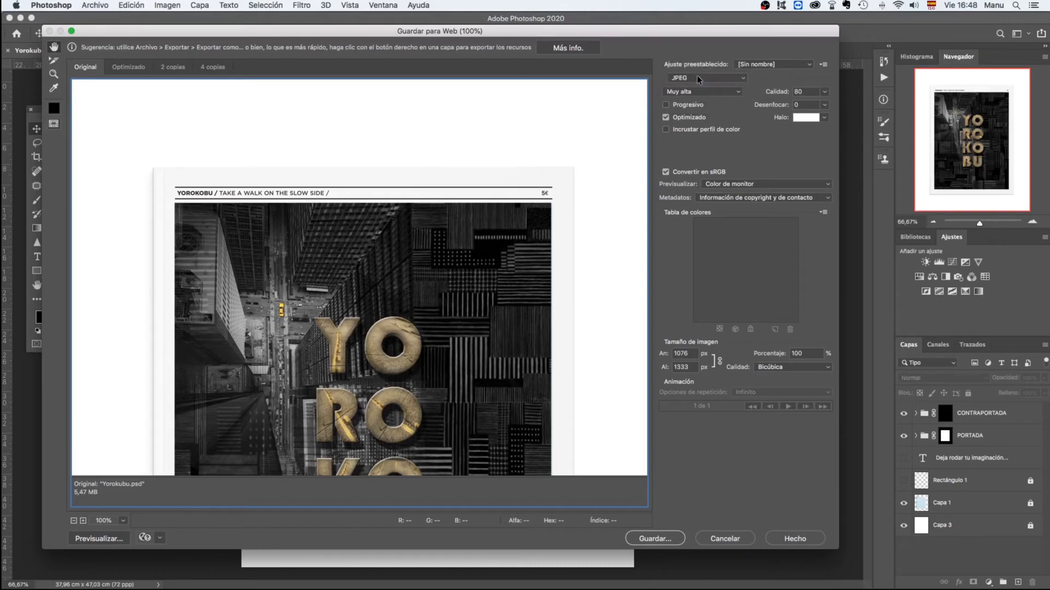
left_click(733, 93)
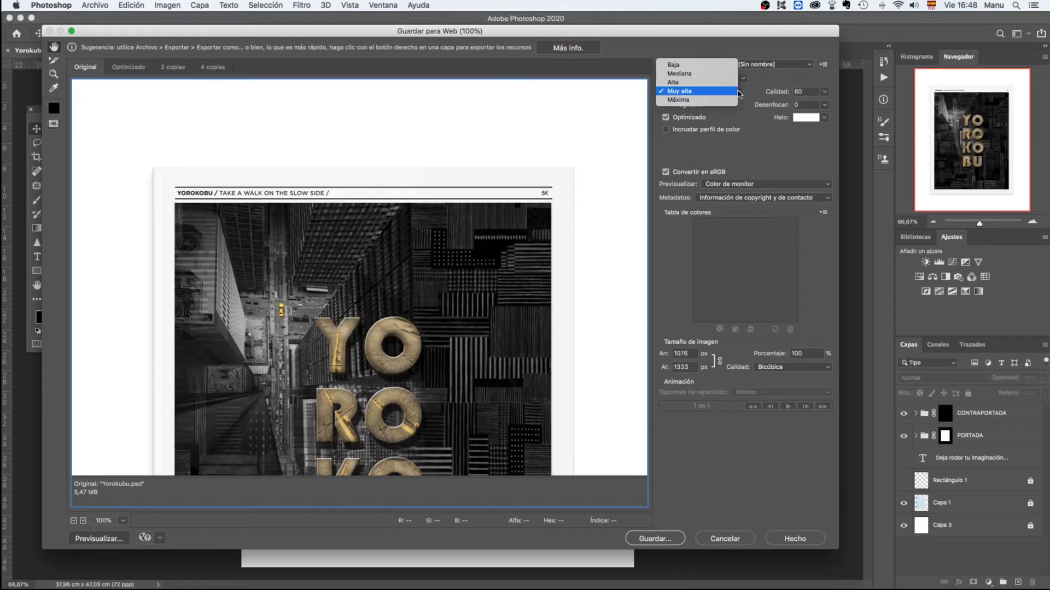
left_click(707, 90)
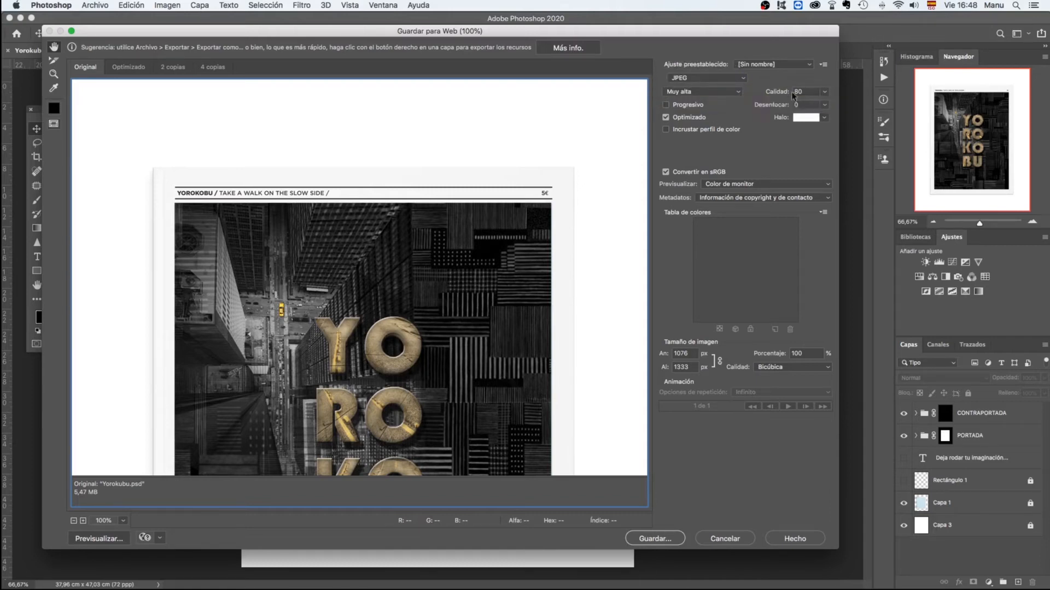
left_click(737, 91)
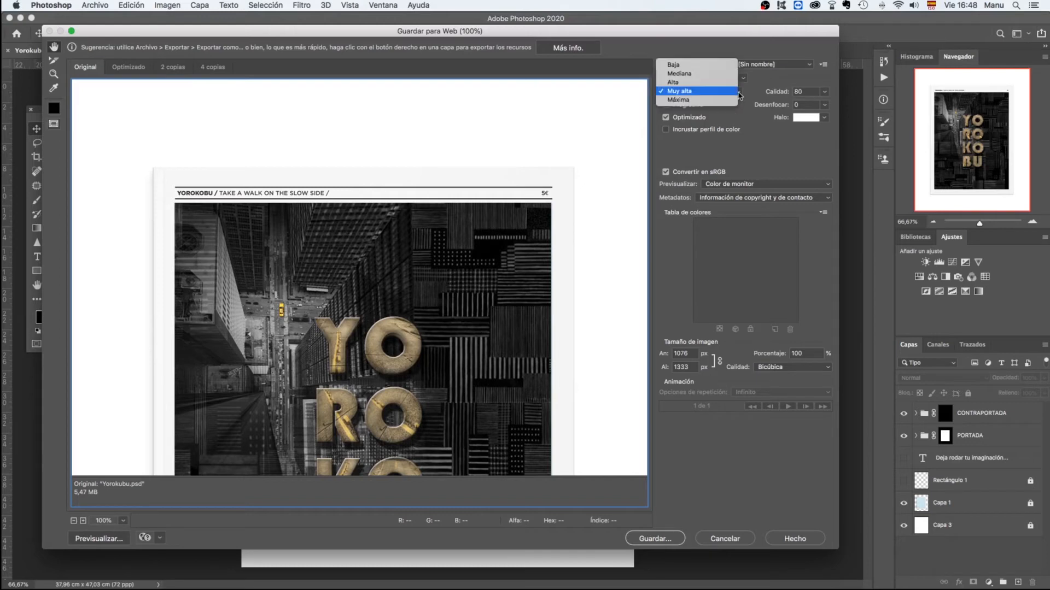
left_click(712, 75)
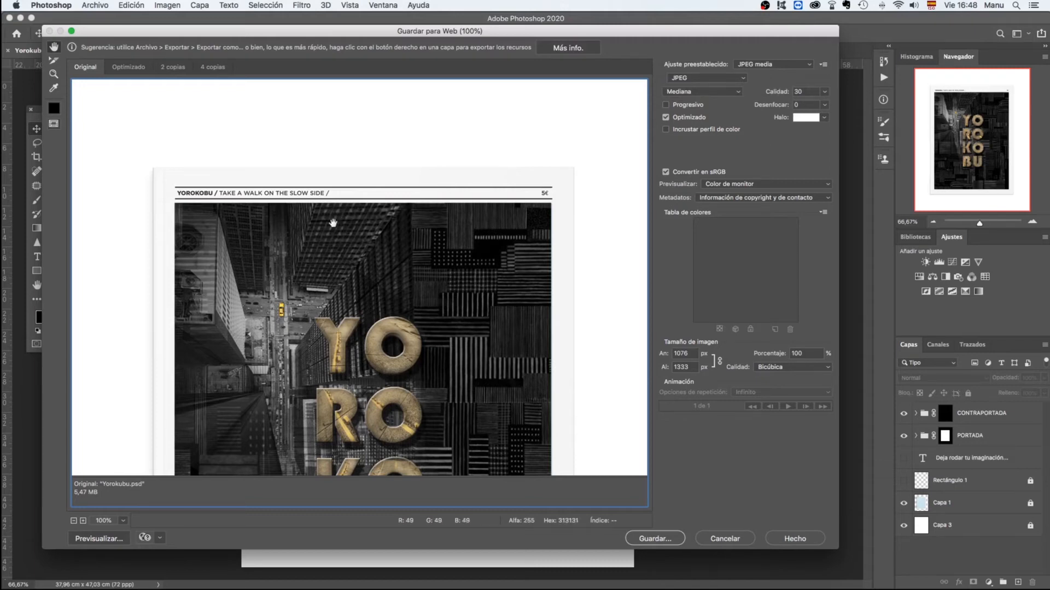
left_click(128, 69)
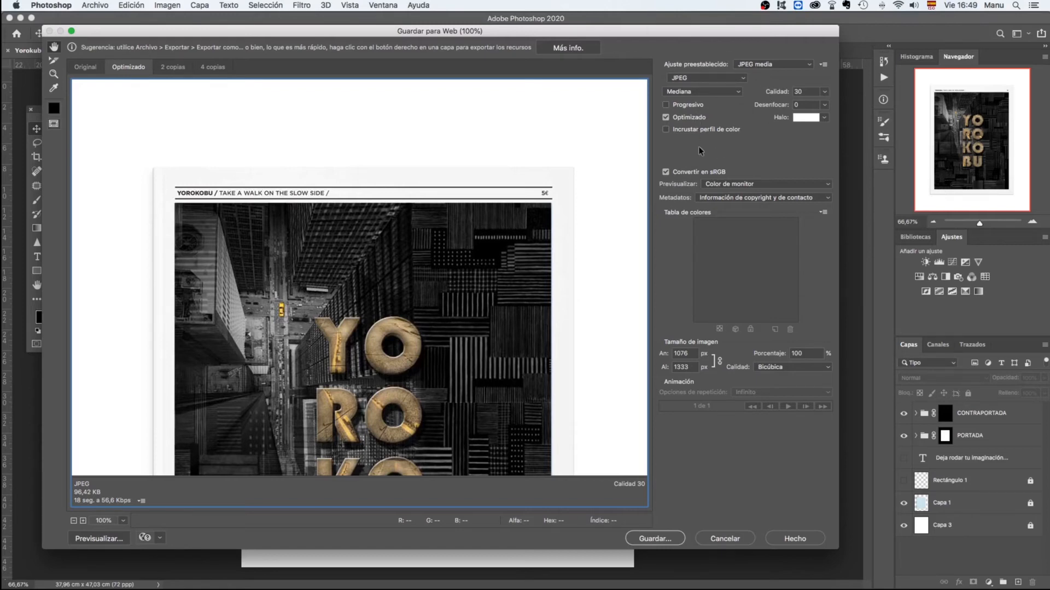
Step: Embed the color profile in the web export and scale the image to 50%
left_click(666, 131)
left_click_drag(812, 352, 779, 356)
type("50")
left_click(689, 353)
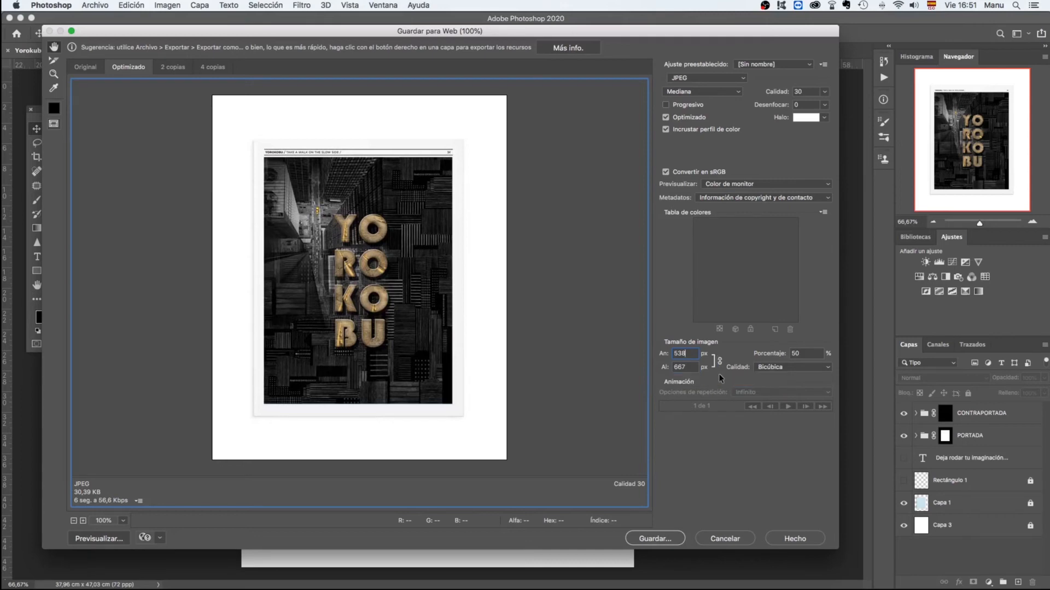
Step: Save the web-optimized image as "Yorokobu guardar para web.jpg" in the guardados folder
left_click(651, 539)
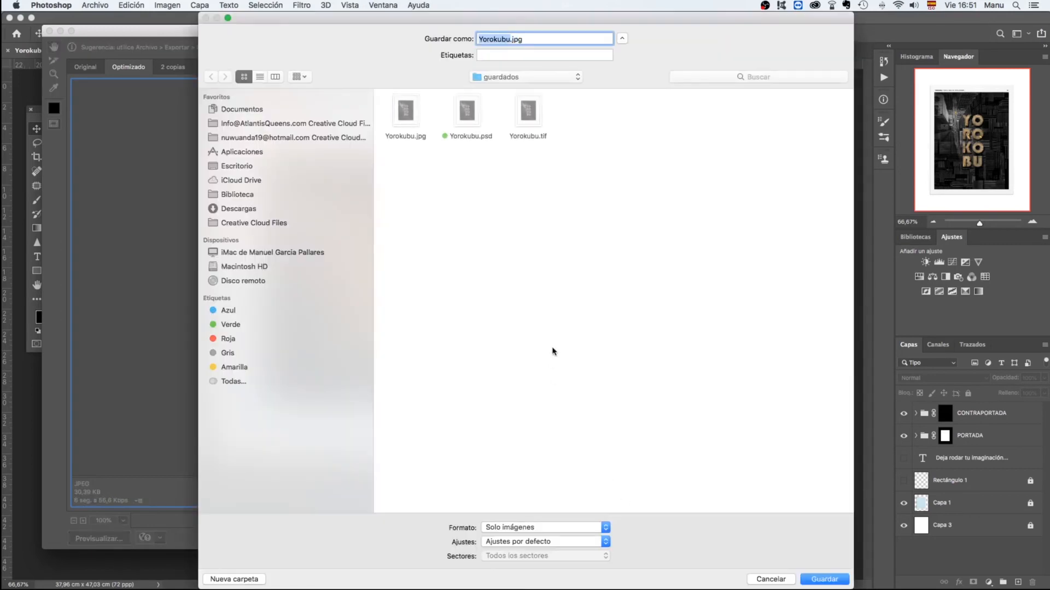
left_click(502, 39)
key("BackSpace")
type("o")
left_click(511, 39)
type("guardar para web")
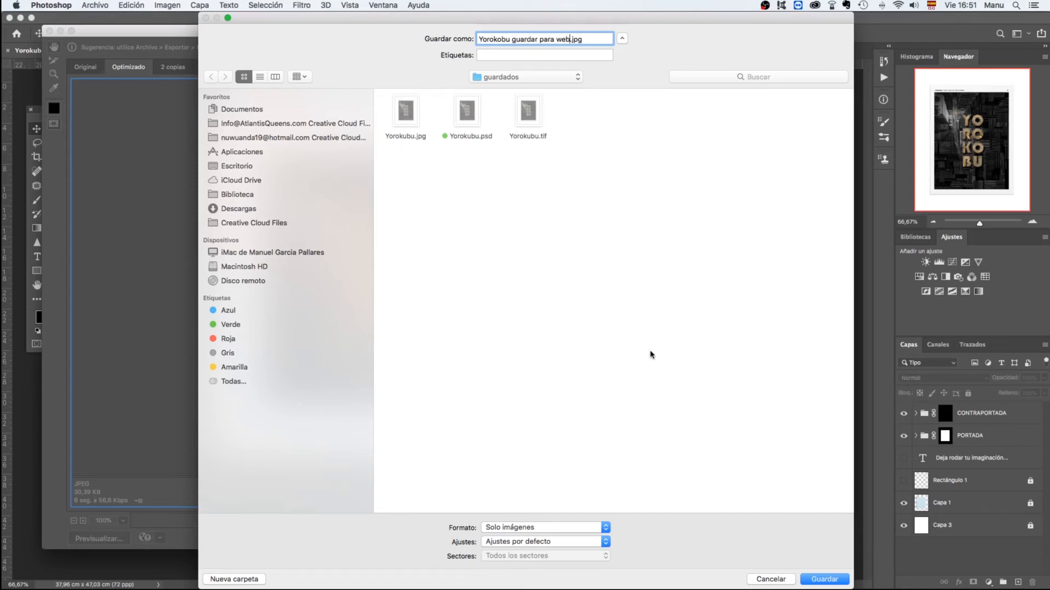
left_click(825, 579)
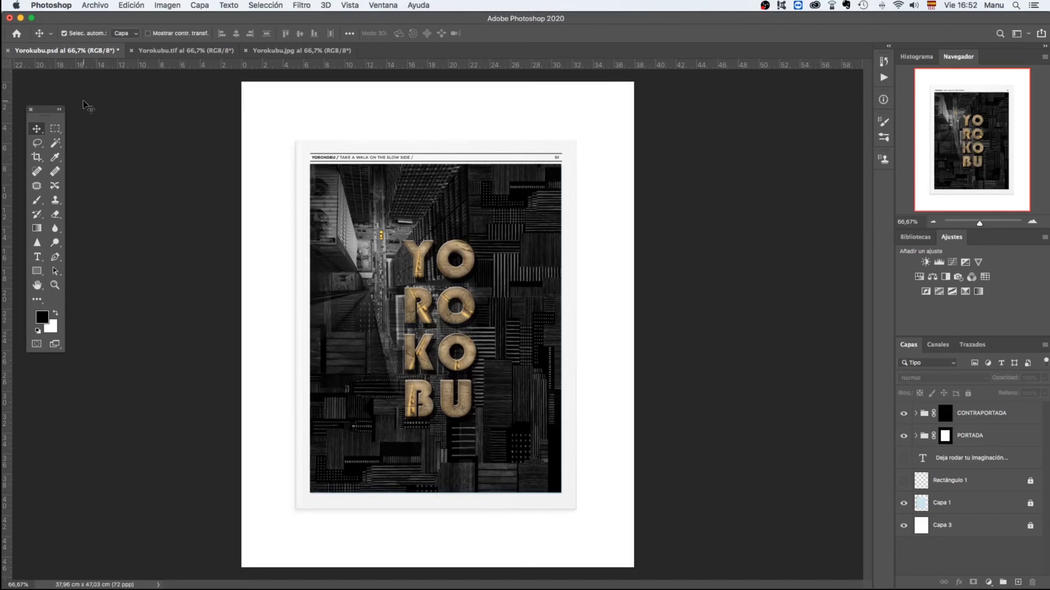
Step: Locate the exported web JPEG in Finder via Yorokubu.psd's folder, and close the folder window
right_click(61, 53)
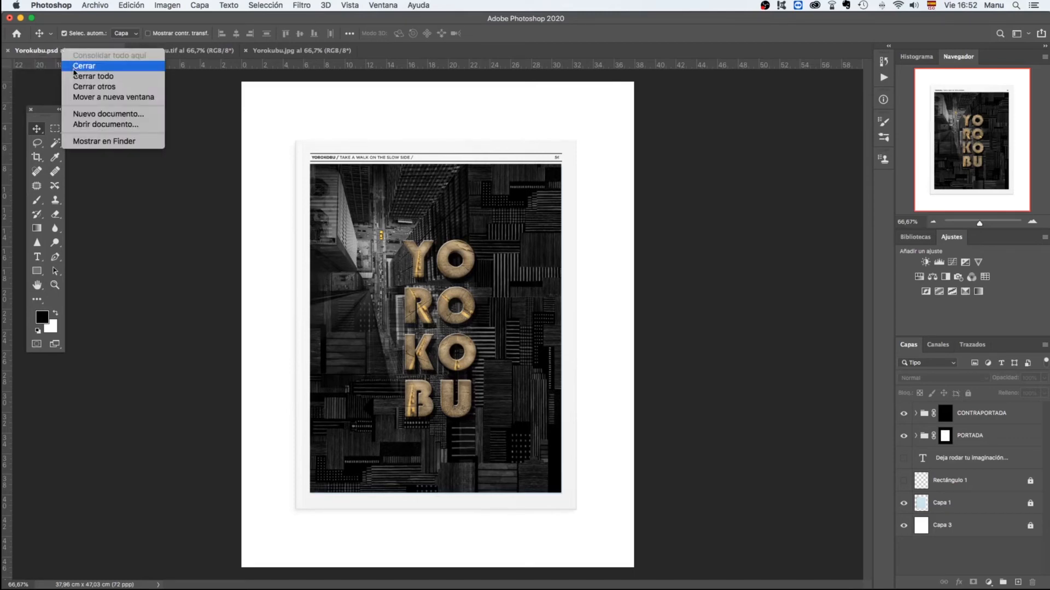
left_click(82, 141)
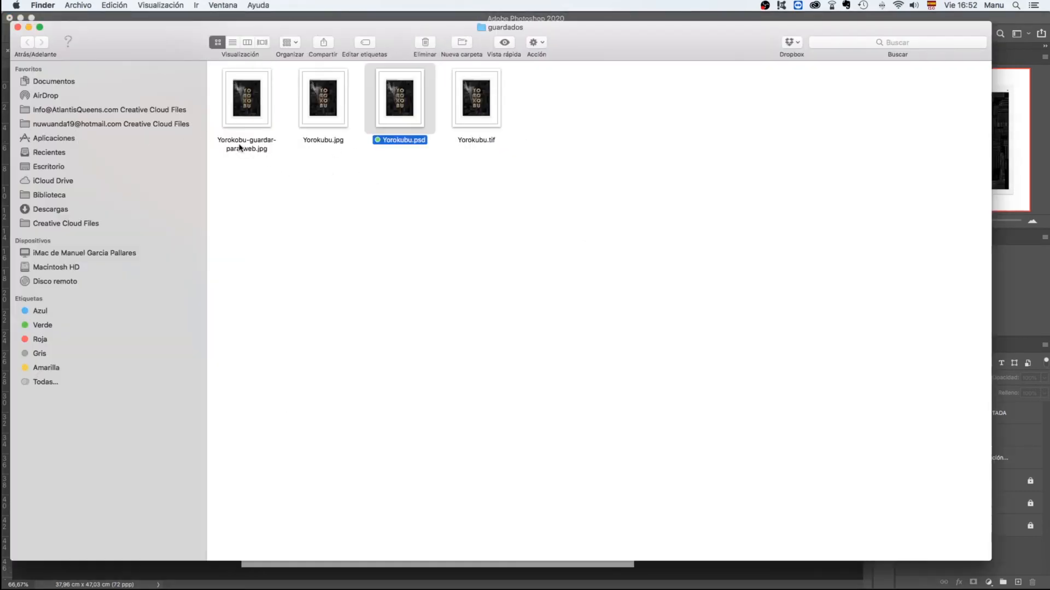
left_click(246, 114)
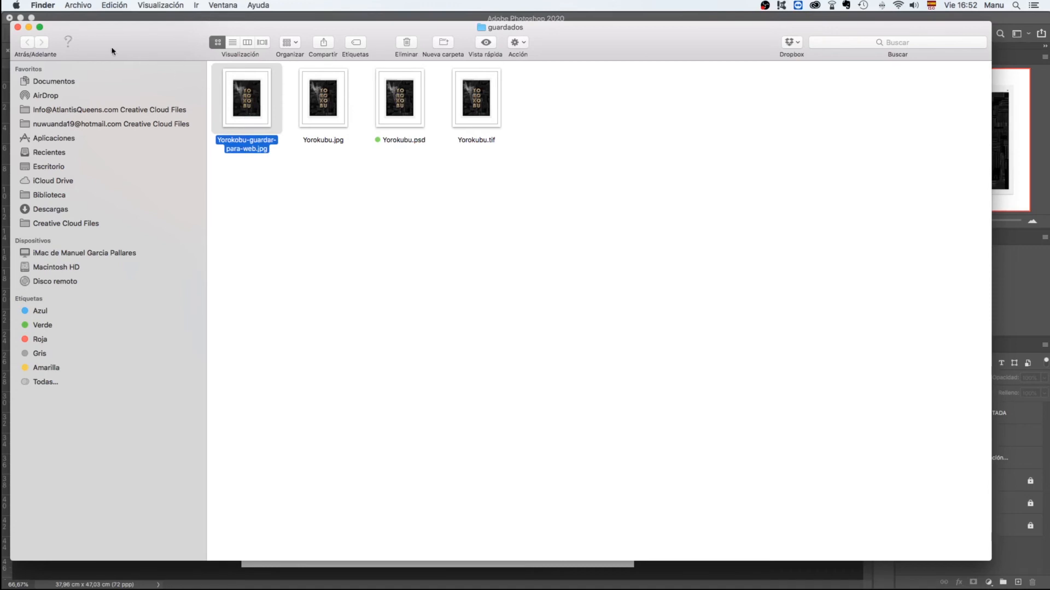
left_click(18, 27)
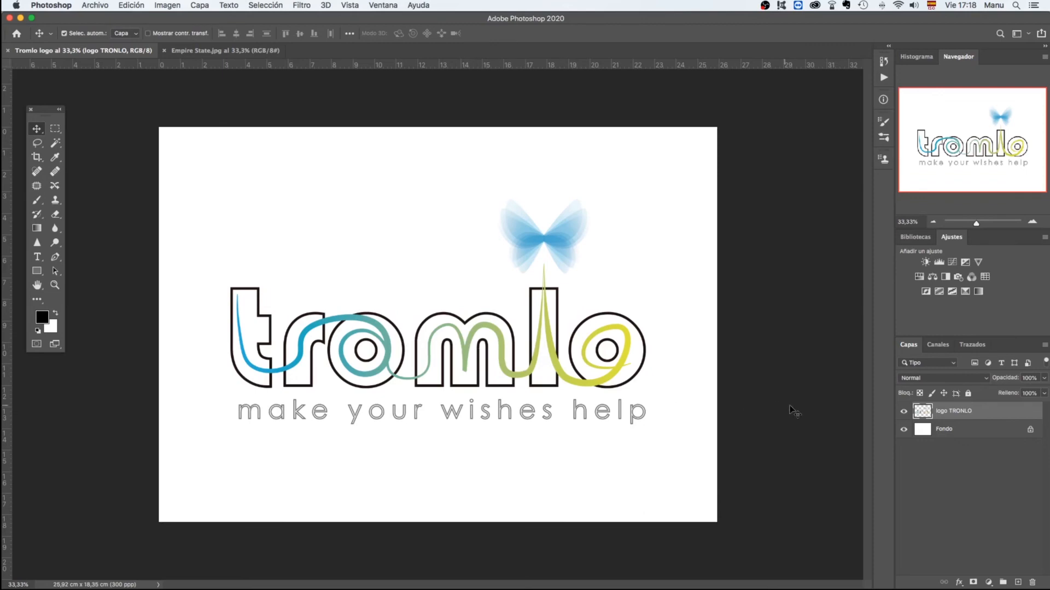
Step: Hide the Fondo layer and save the logo as Tromlo logo.jpg in the Ejemplo transparencias folder at maximum quality 12
left_click(904, 429)
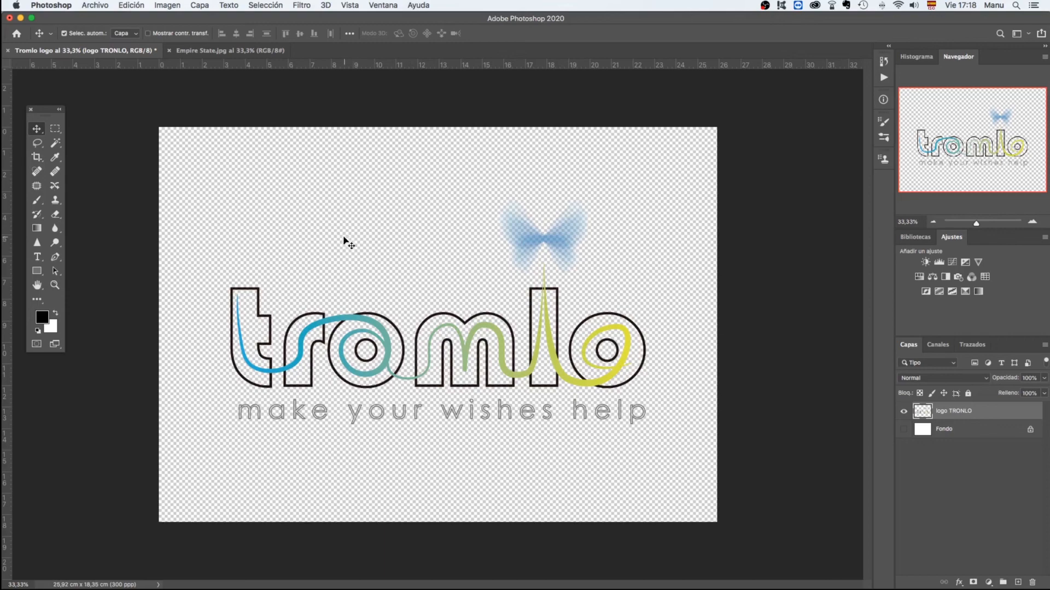
left_click(95, 7)
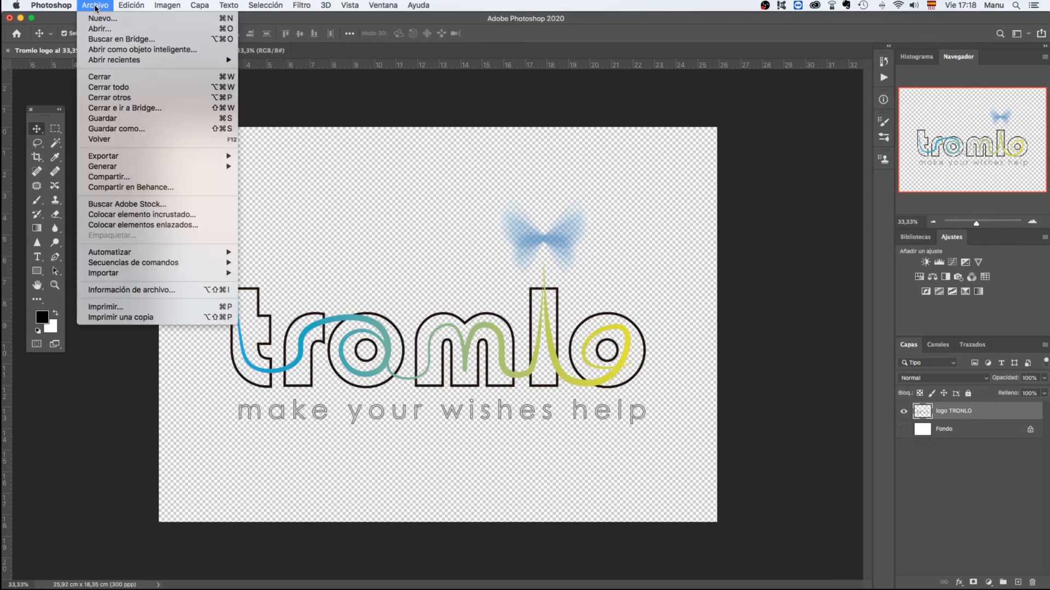
left_click(117, 129)
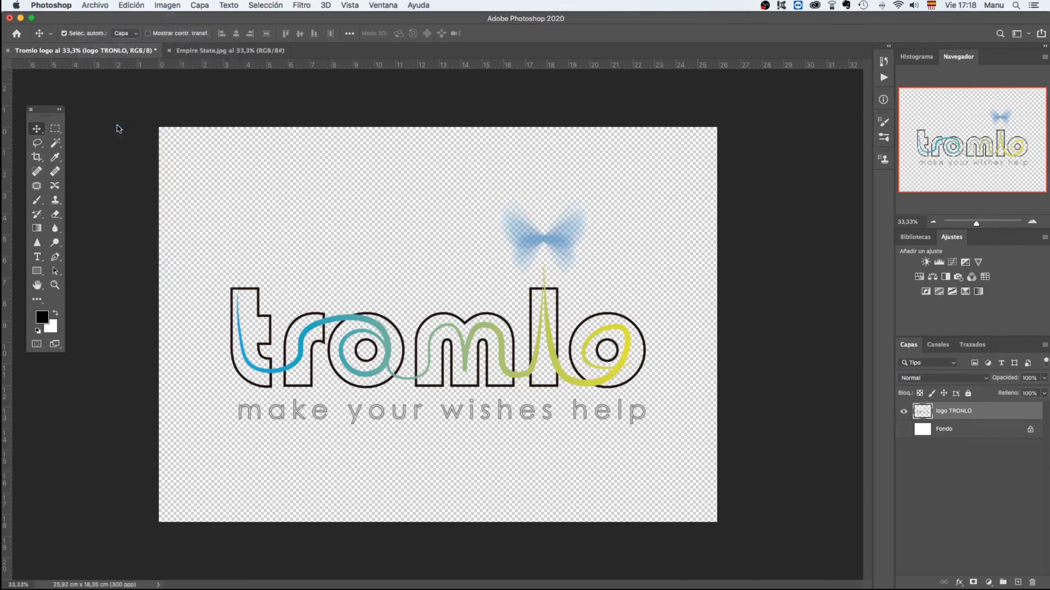
left_click(744, 463)
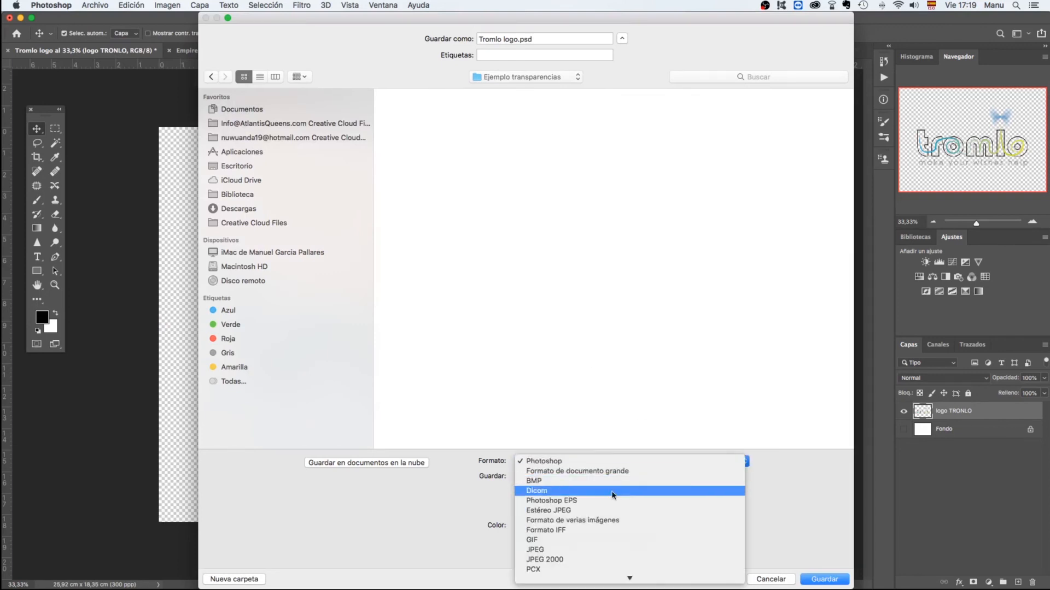
left_click(557, 502)
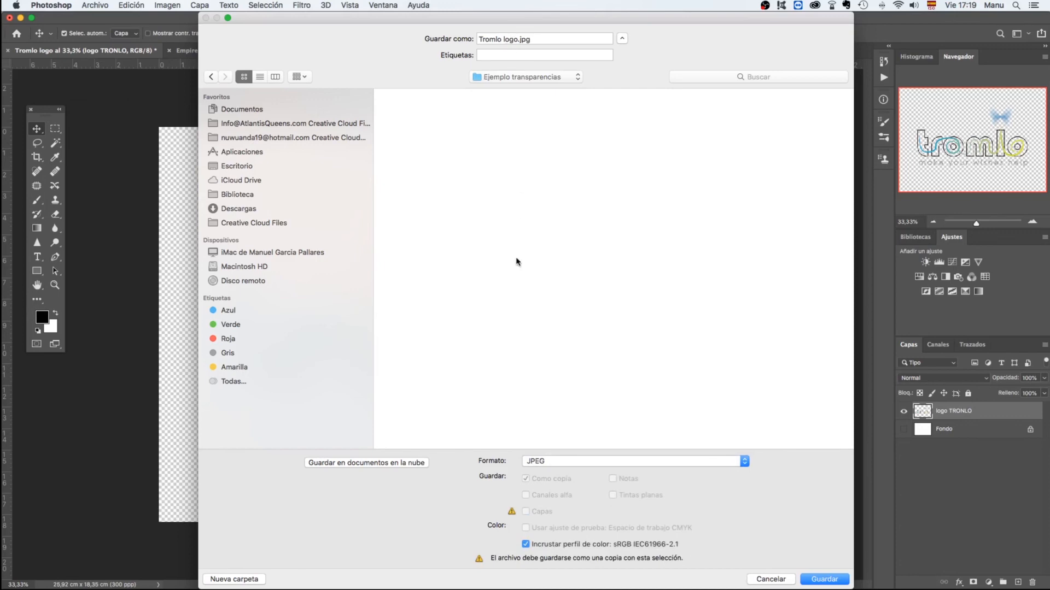
left_click(829, 579)
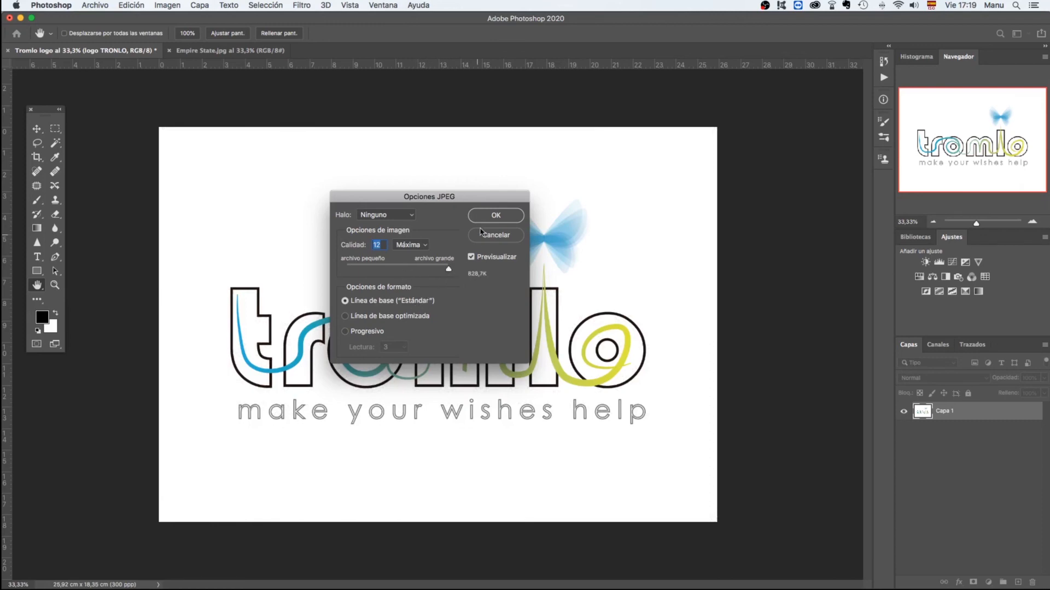
left_click(494, 216)
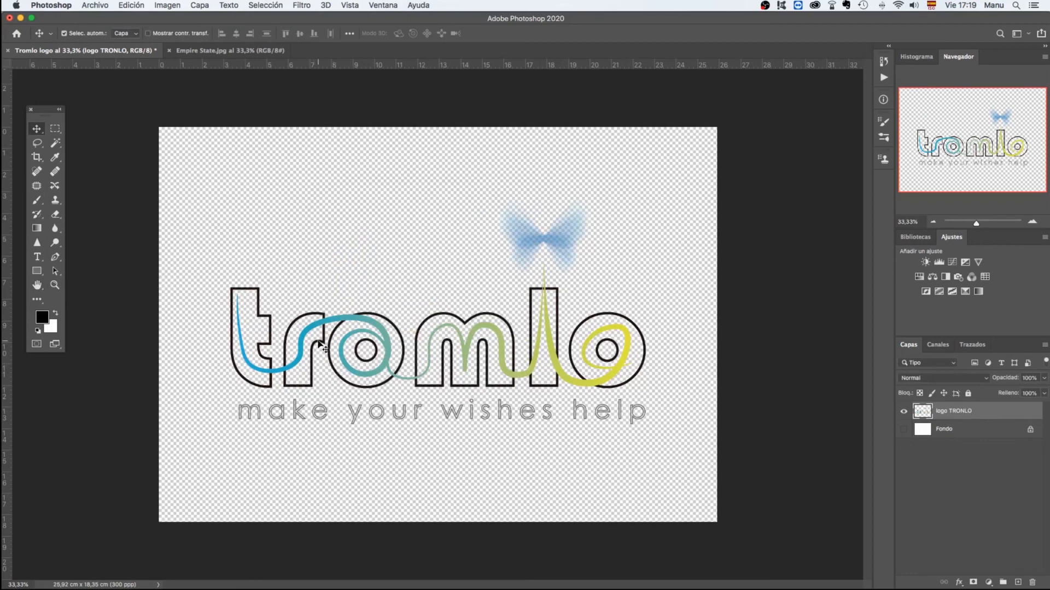
Step: Save the logo as Tromlo logo.png in the same folder with the large file size option, without interlacing
left_click(96, 6)
left_click(116, 130)
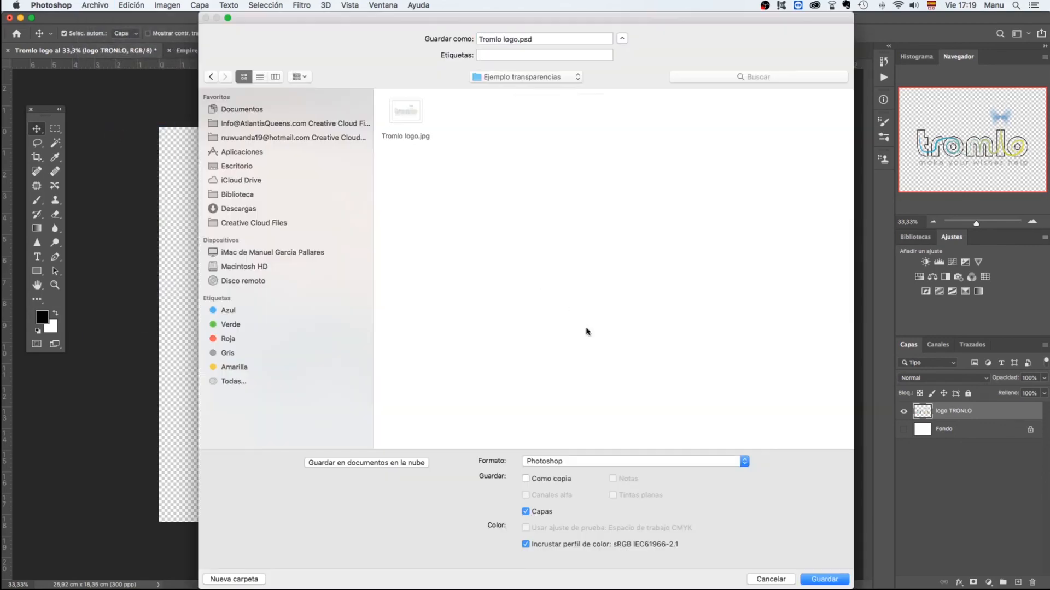
left_click(744, 462)
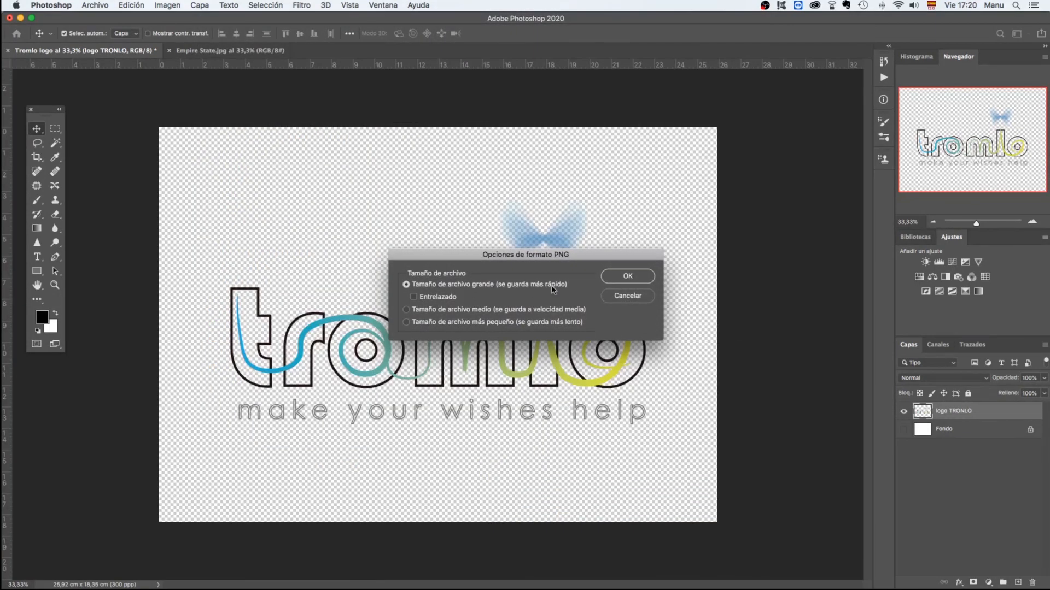
left_click(633, 276)
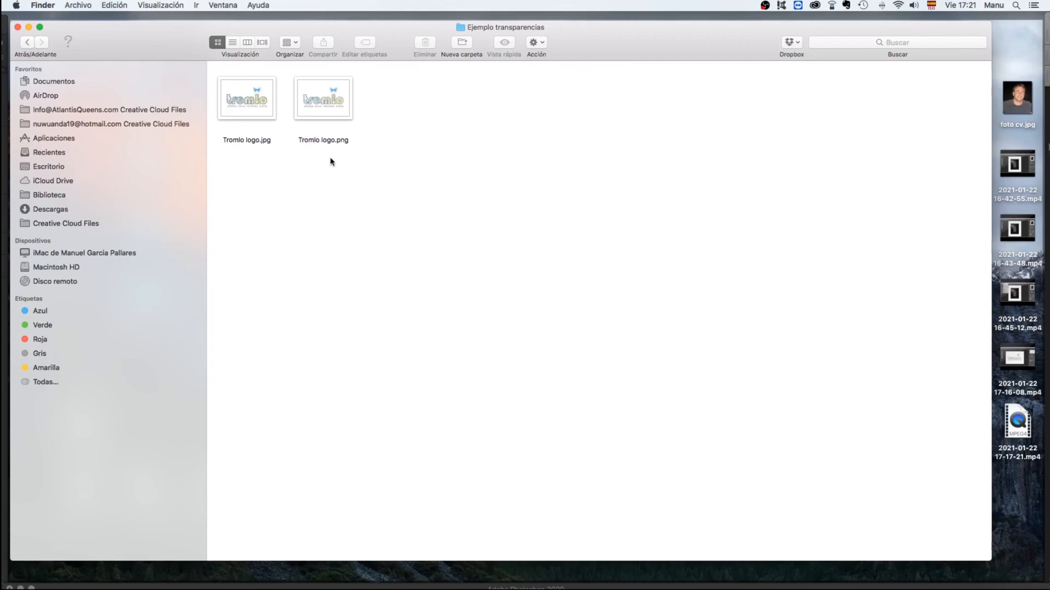
Step: Preview Tromlo logo.jpg and Tromlo logo.png in Finder to compare their backgrounds
left_click(246, 97)
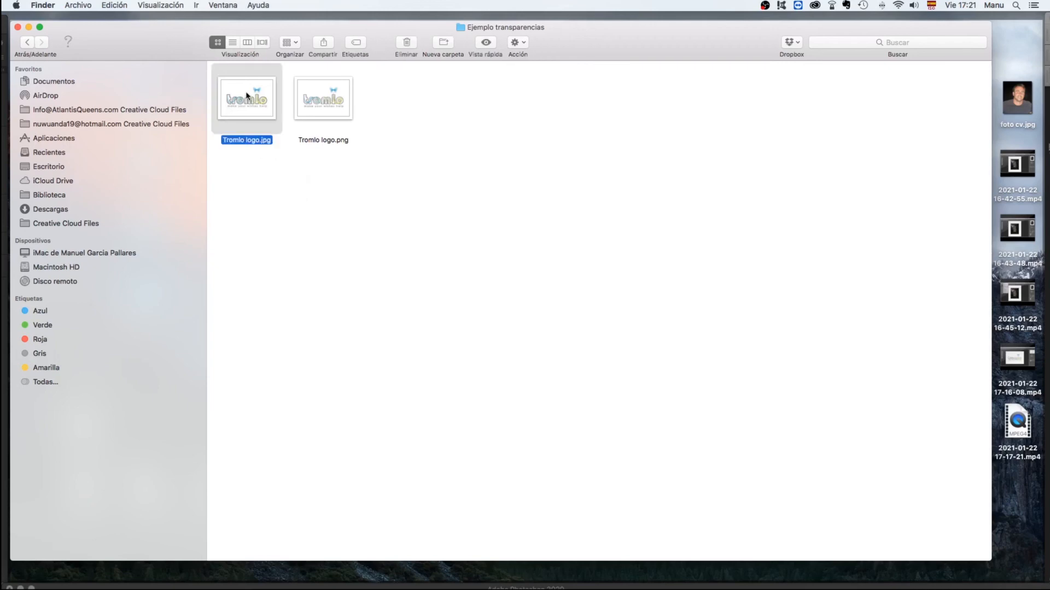
key("space")
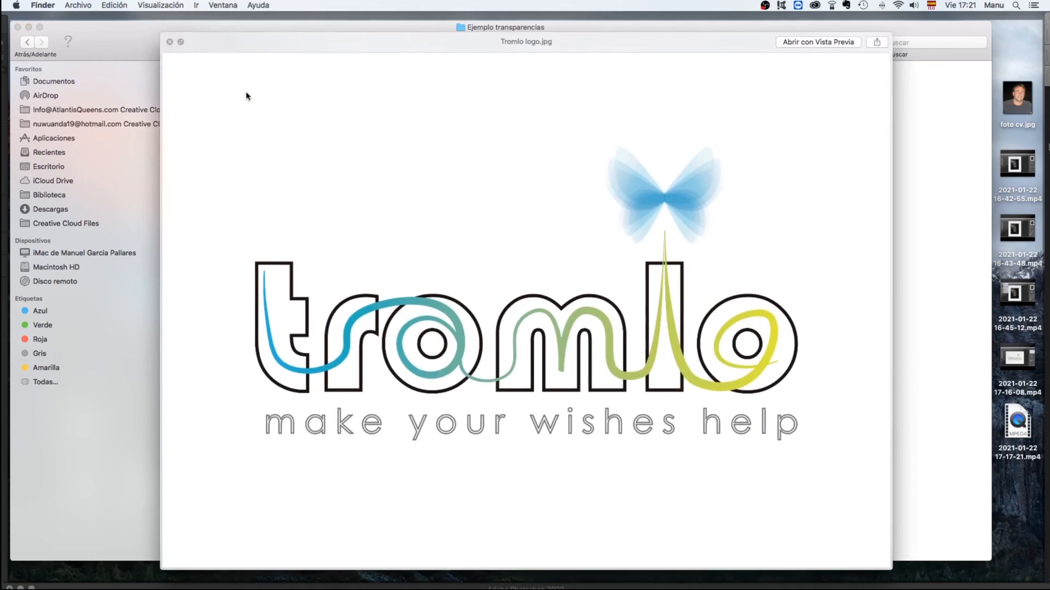
left_click(170, 42)
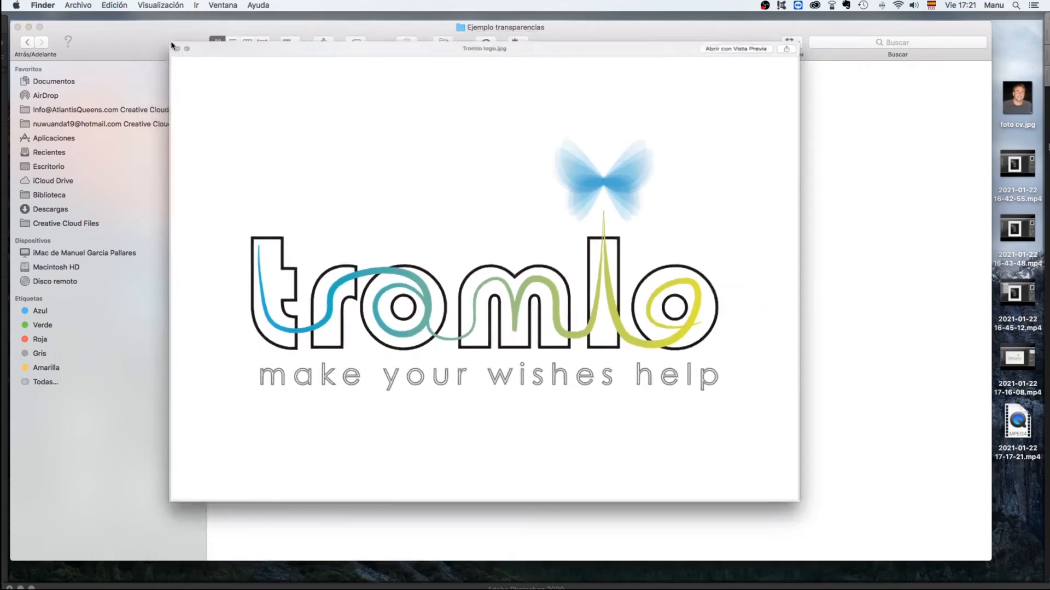
left_click(333, 105)
key("space")
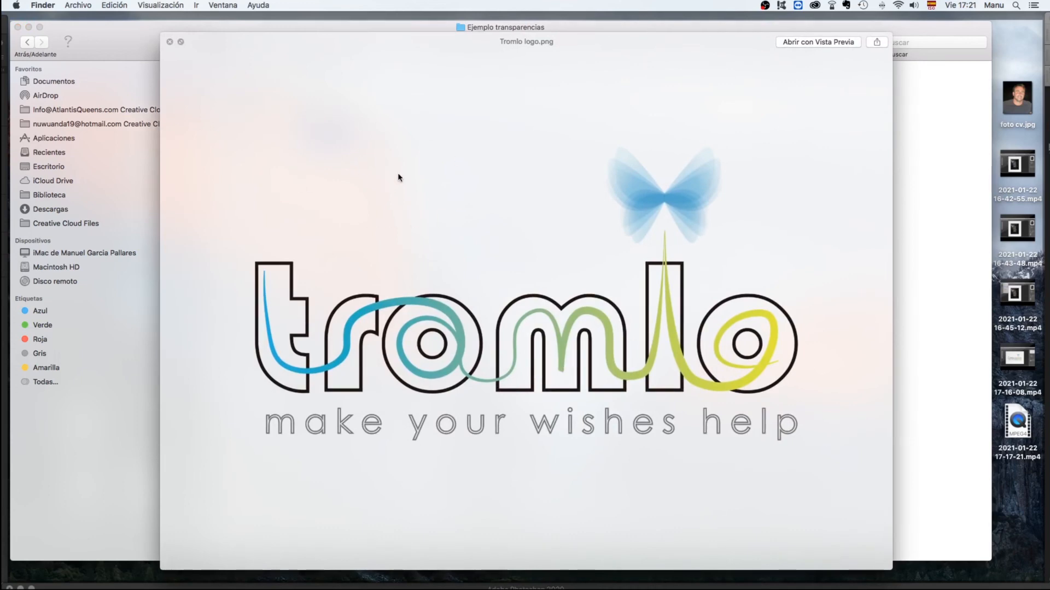
left_click(170, 41)
Step: Open Tromlo logo.jpg and Tromlo logo.png together in Adobe Photoshop 2020 from Finder
left_click_drag(298, 143, 211, 63)
right_click(246, 88)
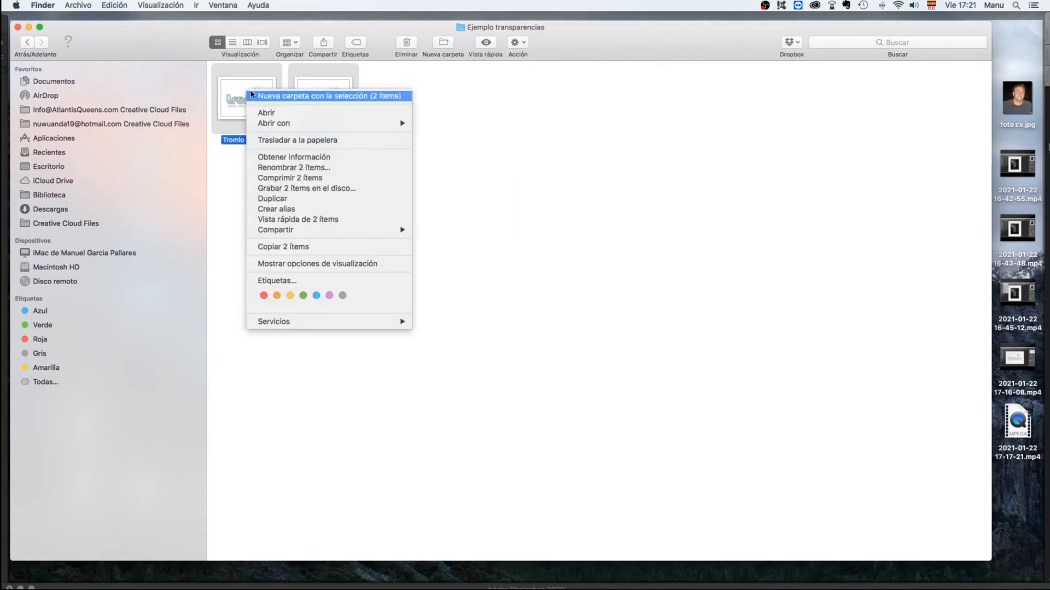
mouse_move(353, 127)
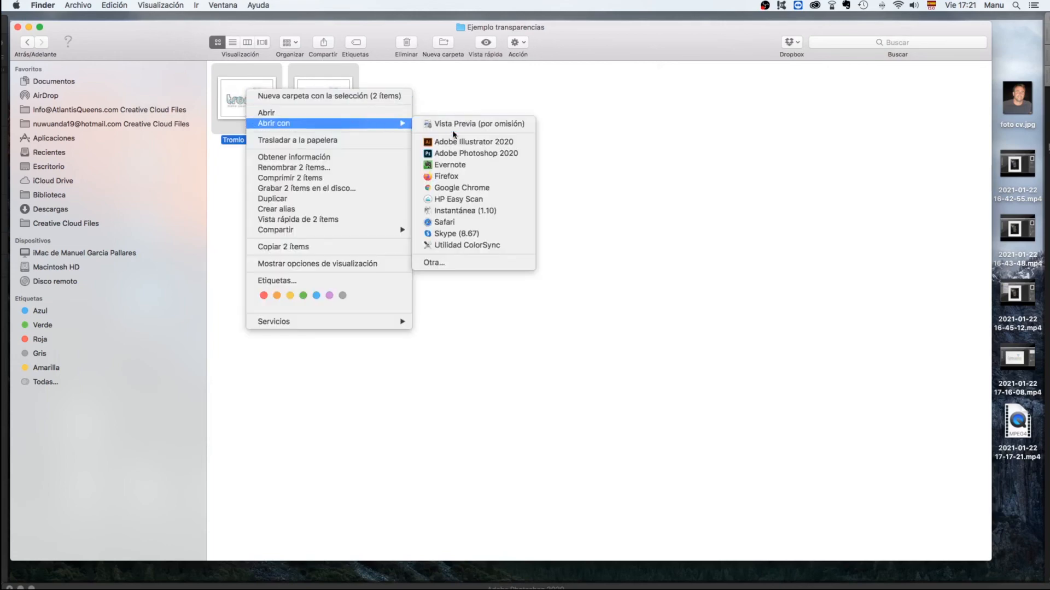
left_click(453, 155)
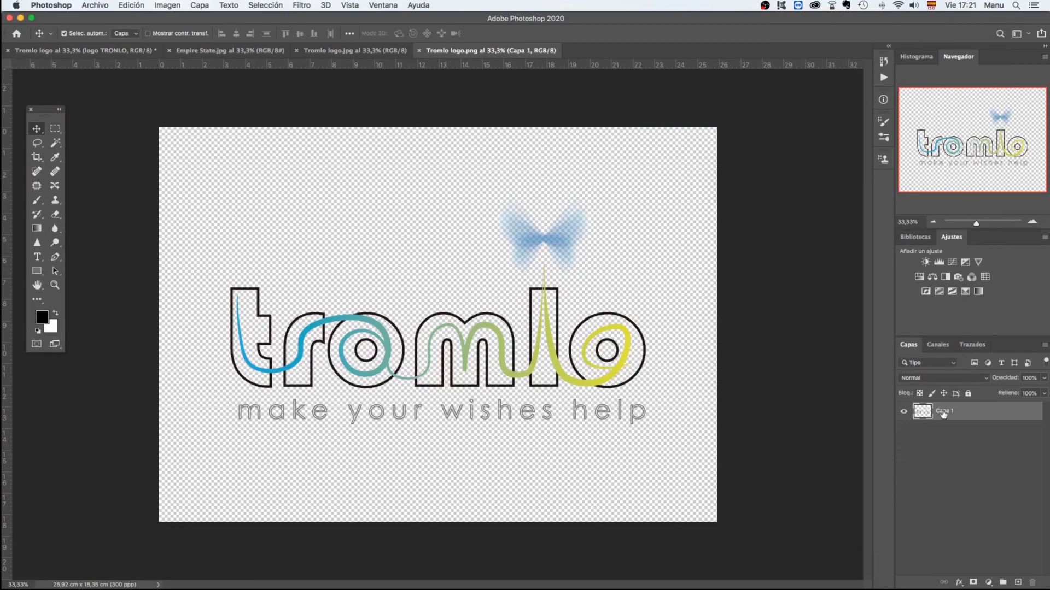
Step: Copy the logo from Tromlo logo.jpg into Empire State.jpg and scale it to about 36%, placed over the building's lower part
left_click(341, 51)
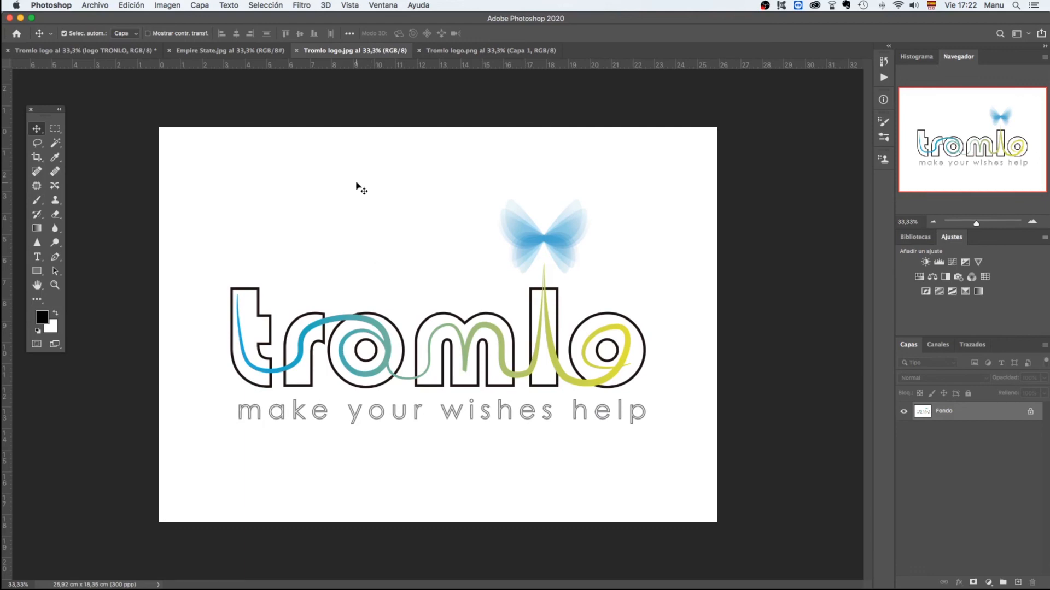
left_click(226, 52)
key("super+v")
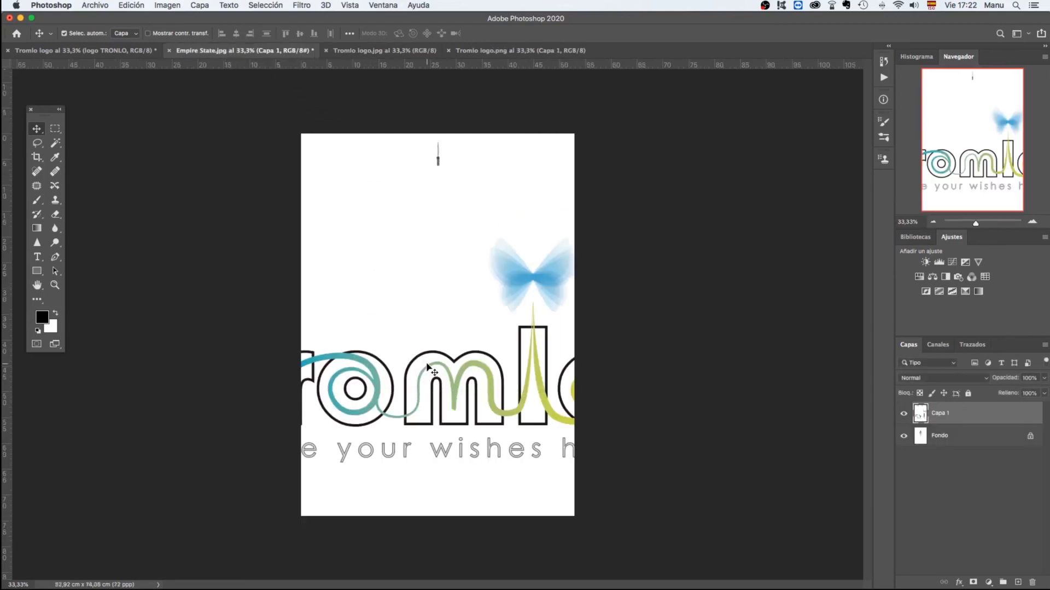
key("super+t")
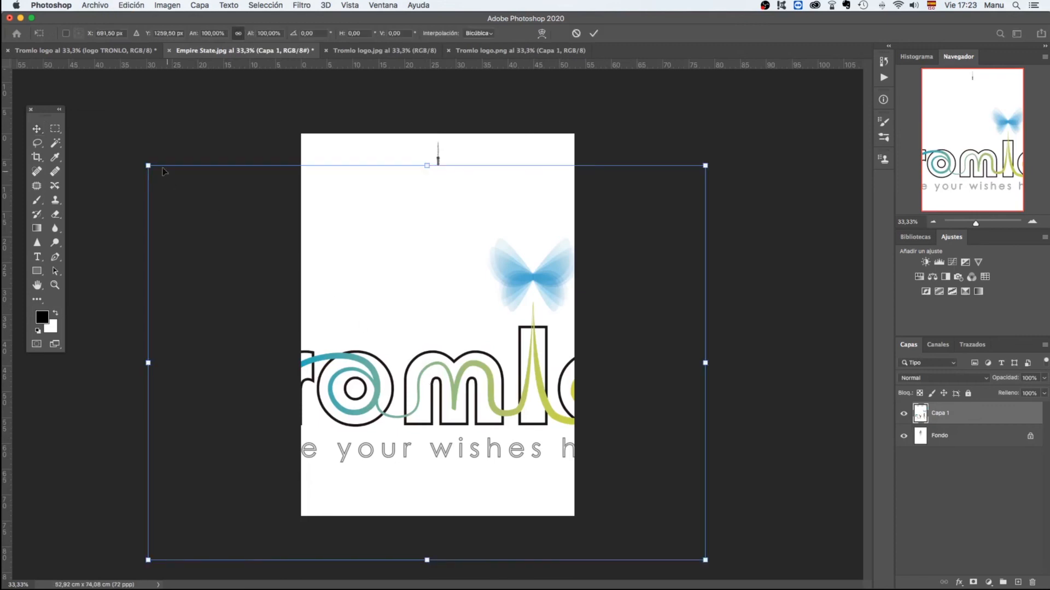
left_click_drag(149, 165, 385, 338)
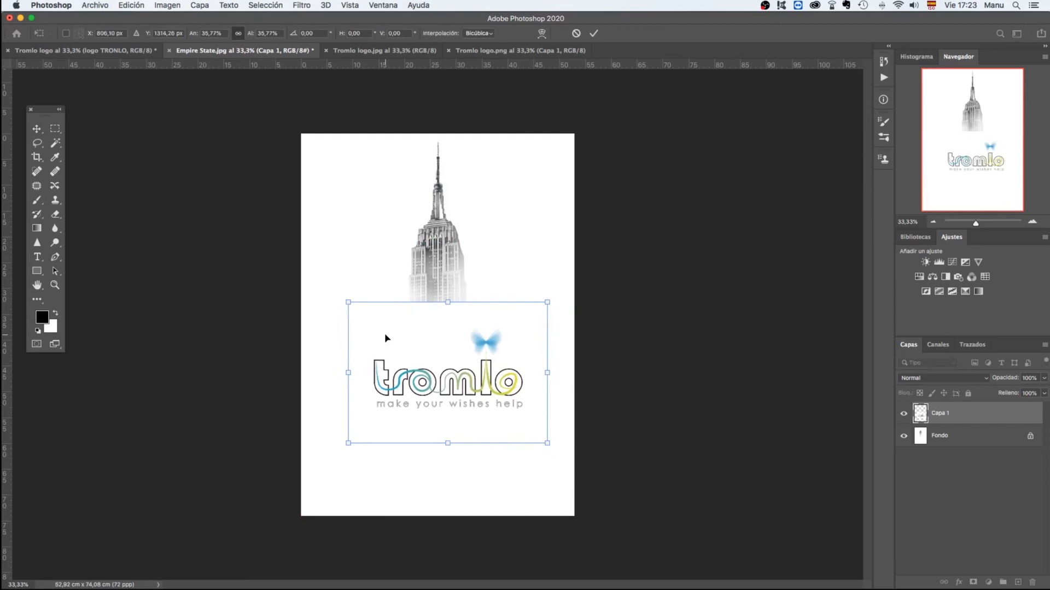
key("Return")
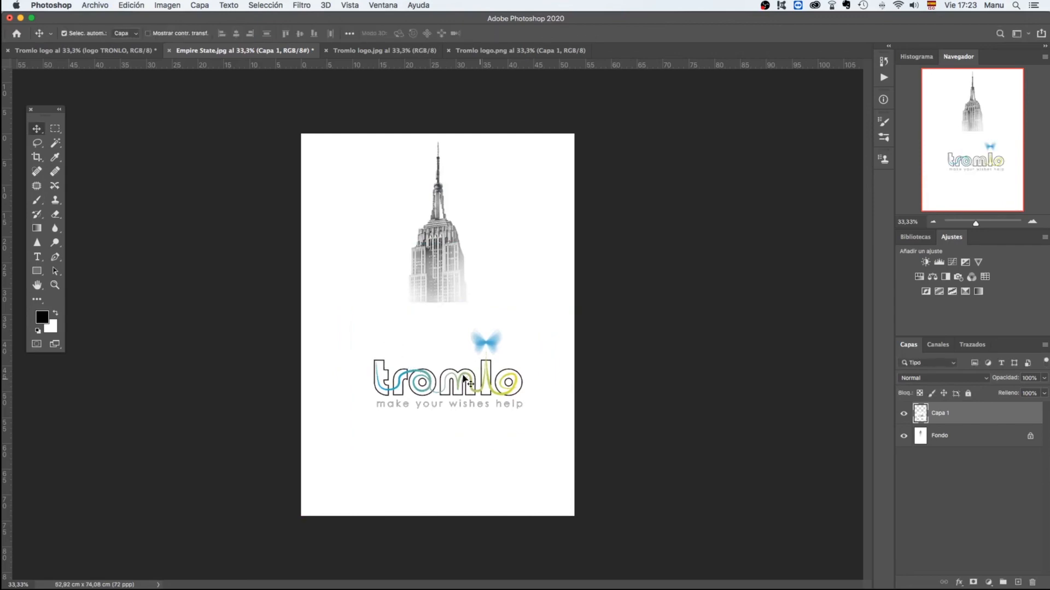
Step: Hide the JPEG logo layer in Empire State.jpg and copy in the transparent logo from Tromlo logo.png
left_click(903, 413)
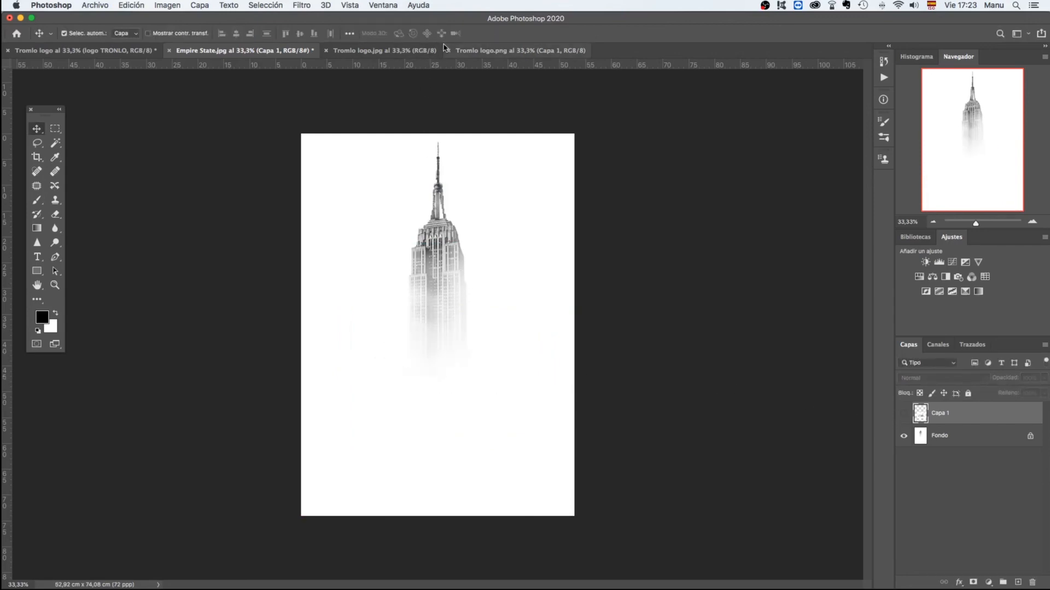
left_click(487, 53)
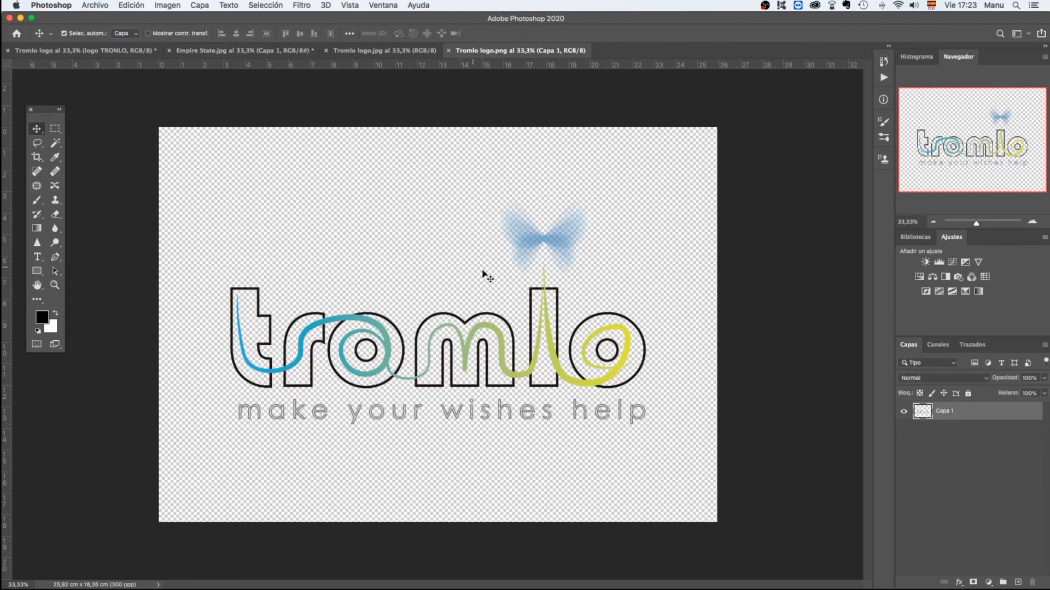
left_click_drag(518, 248, 458, 388)
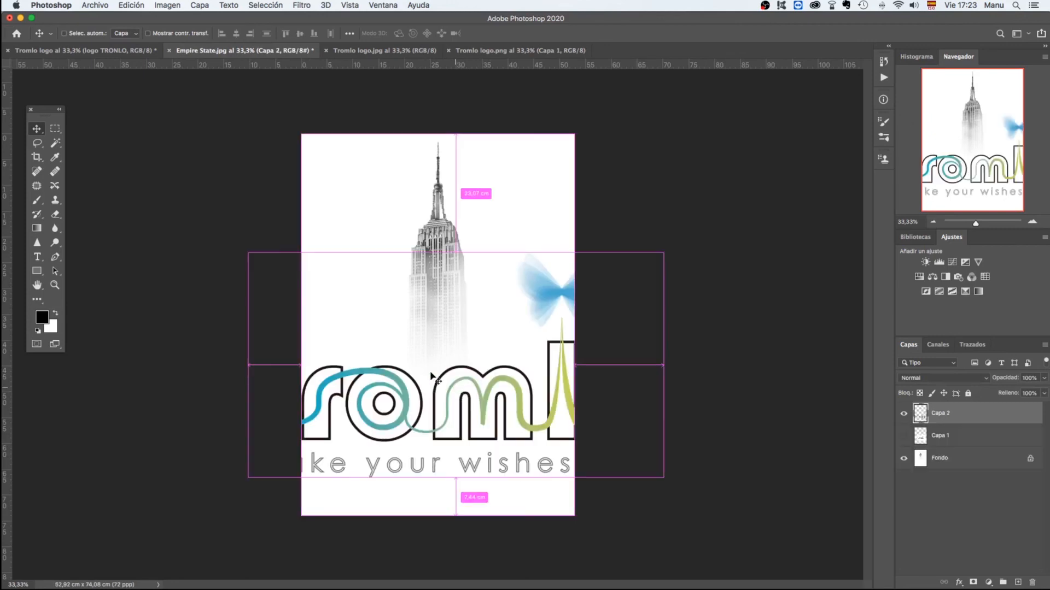
Step: Scale down the PNG logo to fit within the page width and position it over the building's faded base
key("super+t")
left_click_drag(246, 251, 473, 374)
left_click_drag(511, 410, 394, 325)
key("Return")
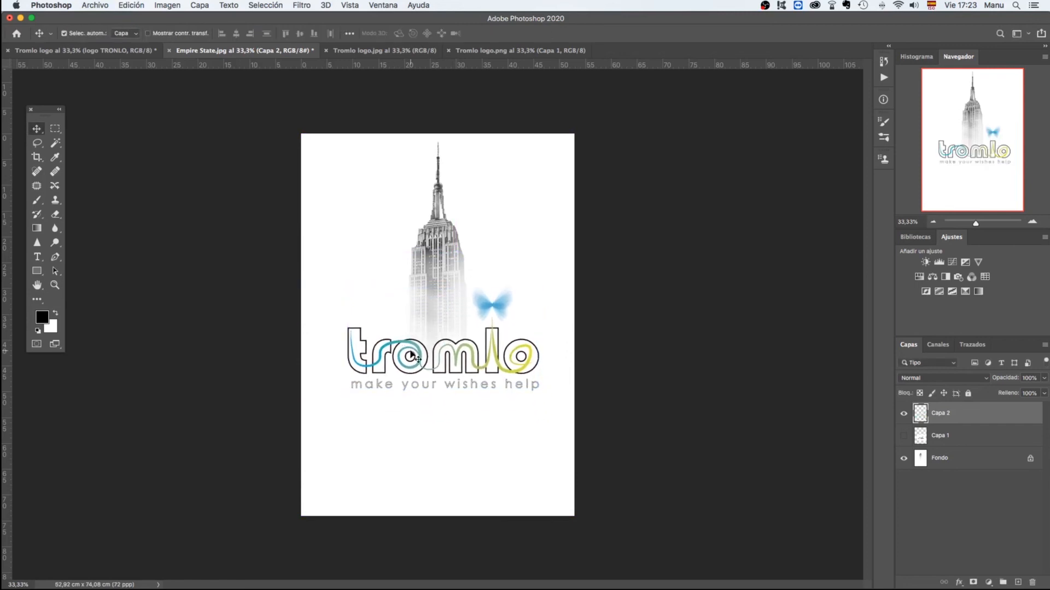